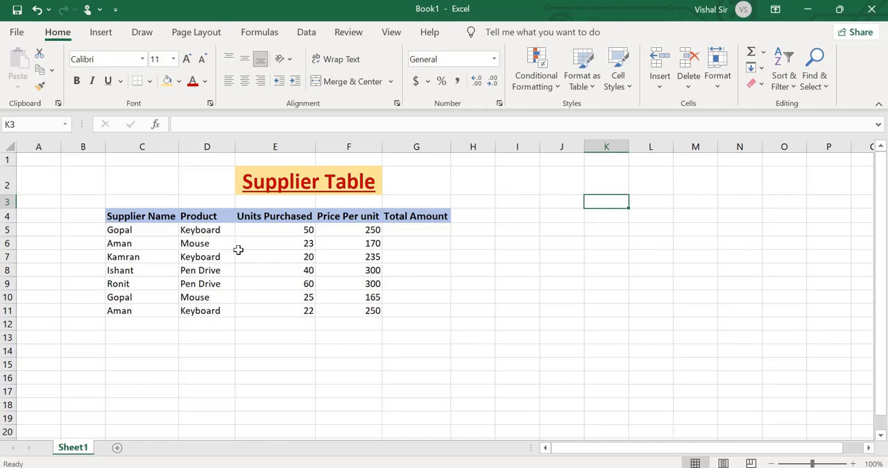
Review the Supplier Name, Product, Units Purchased and Price Per unit columns of the supplier table.
{"action": "left_click_drag", "start_coordinate": [133, 230], "coordinate": [135, 307]}
{"action": "left_click_drag", "start_coordinate": [236, 375], "coordinate": [238, 365]}
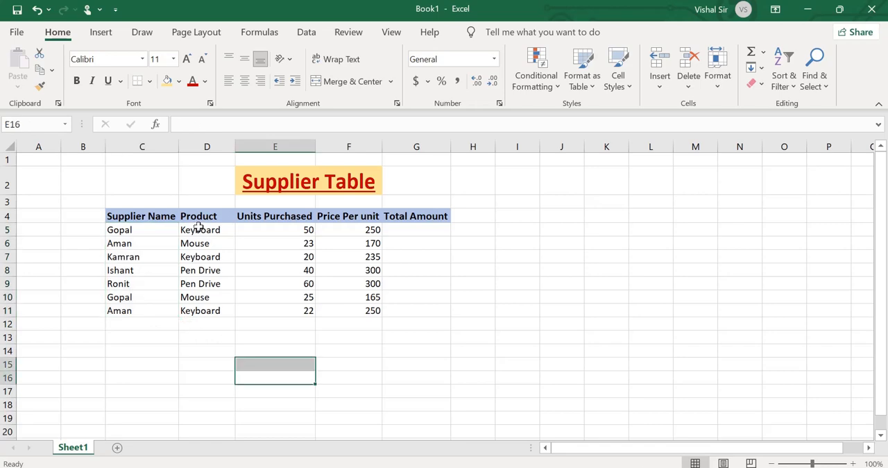
{"action": "left_click_drag", "start_coordinate": [196, 229], "coordinate": [197, 310]}
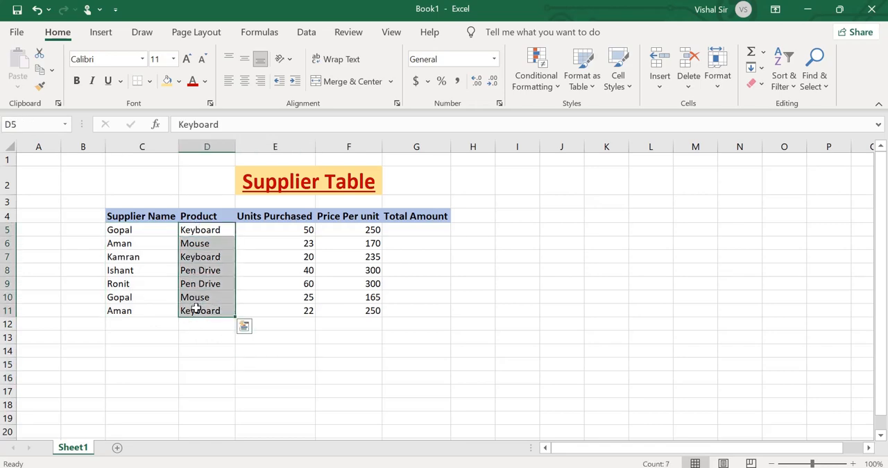
{"action": "left_click", "coordinate": [293, 370]}
{"action": "left_click_drag", "start_coordinate": [283, 228], "coordinate": [281, 310]}
{"action": "left_click", "coordinate": [379, 373]}
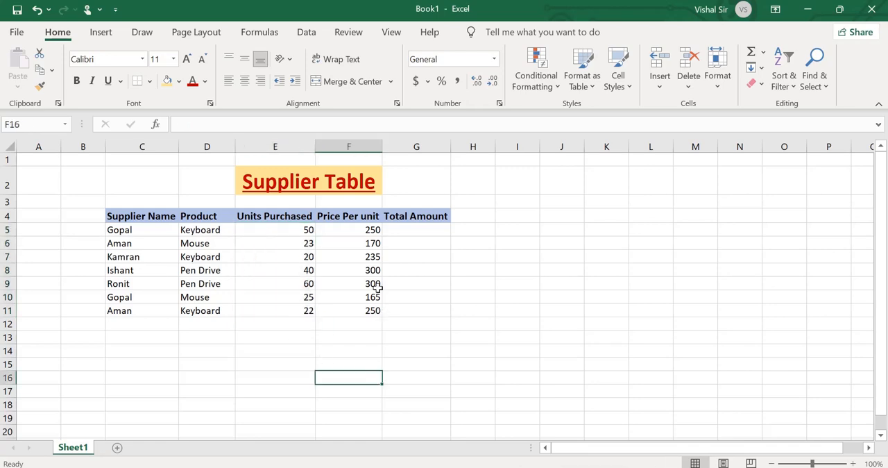
{"action": "left_click_drag", "start_coordinate": [364, 224], "coordinate": [365, 311]}
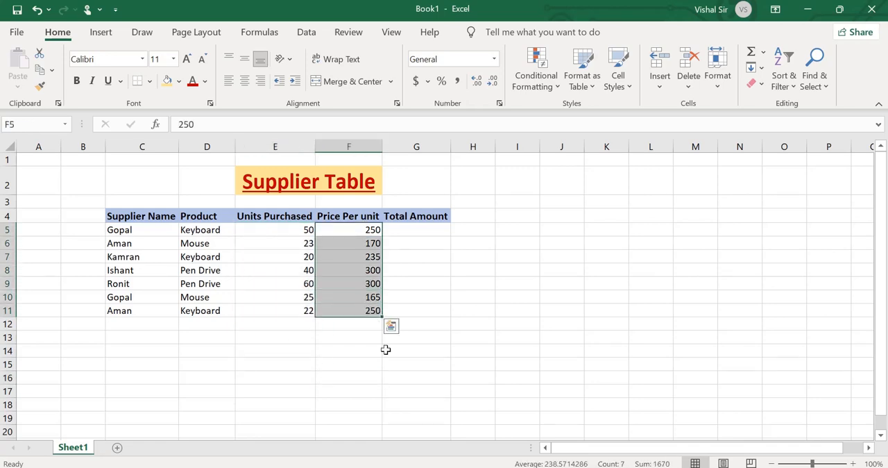
{"action": "left_click", "coordinate": [436, 366]}
Calculate the first supplier's total amount in G5 with the formula =E5*F5.
{"action": "left_click", "coordinate": [418, 231]}
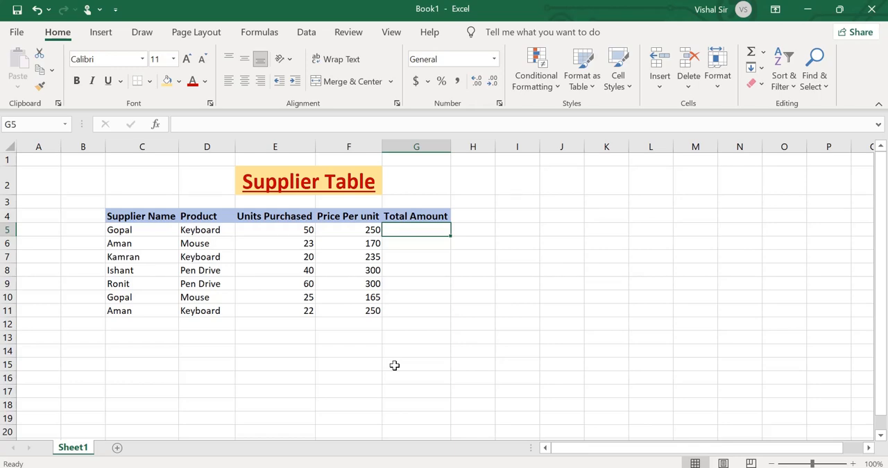
{"action": "type", "text": "="}
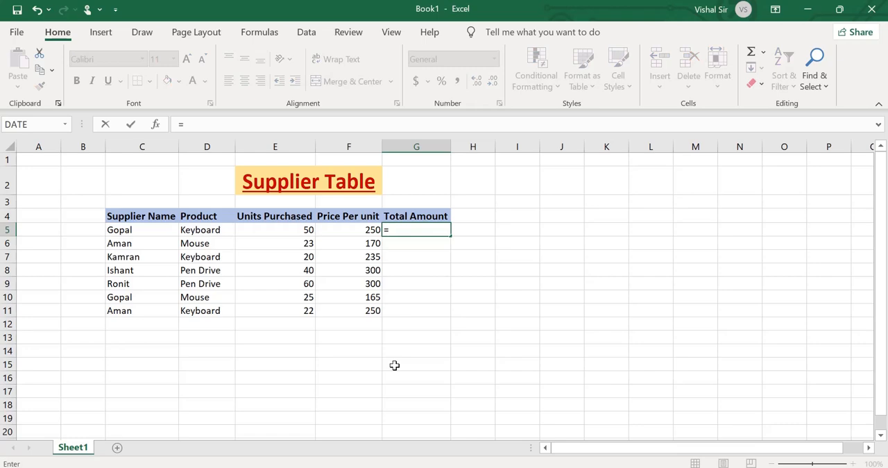
{"action": "key", "text": "Left"}
{"action": "key", "text": "Left"}
{"action": "type", "text": "*"}
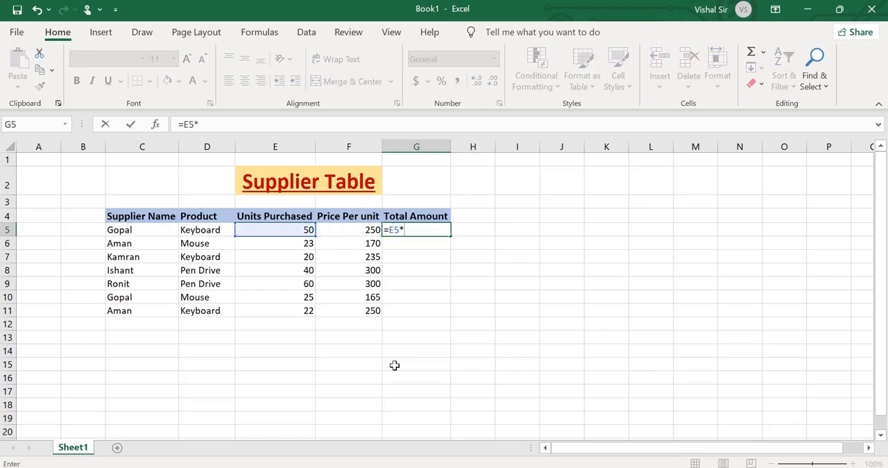
{"action": "key", "text": "Left"}
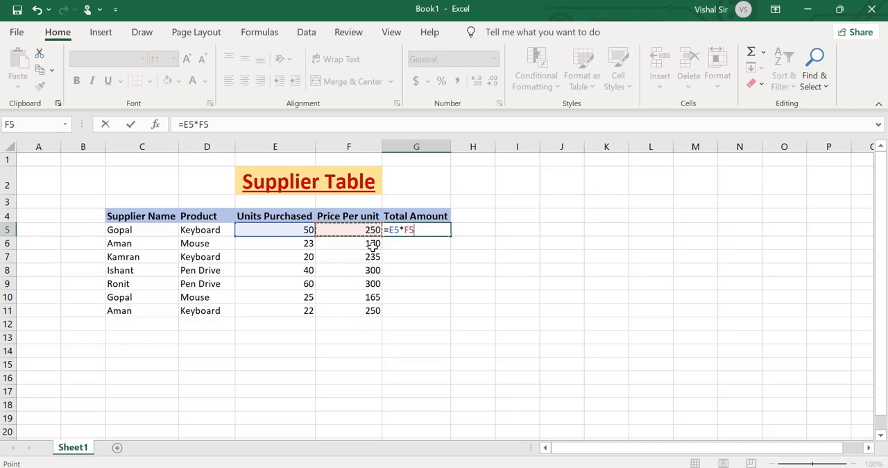
{"action": "key", "text": "Return"}
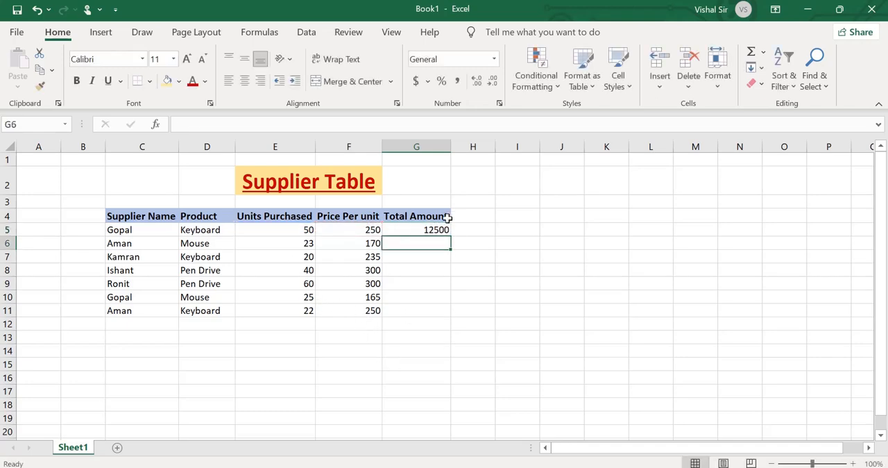
Copy the total amount formula from G5 down through G11 for the remaining suppliers.
{"action": "left_click", "coordinate": [440, 232]}
{"action": "left_click_drag", "start_coordinate": [450, 236], "coordinate": [446, 315]}
{"action": "left_click", "coordinate": [617, 376]}
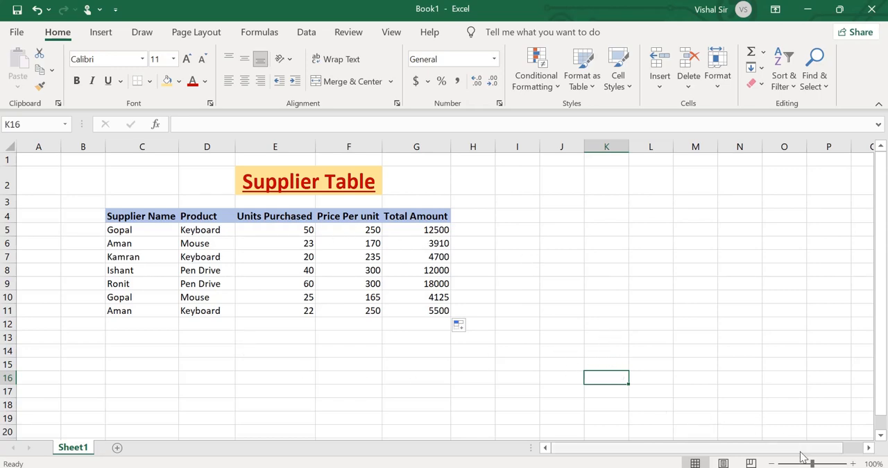
Add the label Grand Total in F12, beneath the Price Per unit column.
{"action": "left_click", "coordinate": [852, 463]}
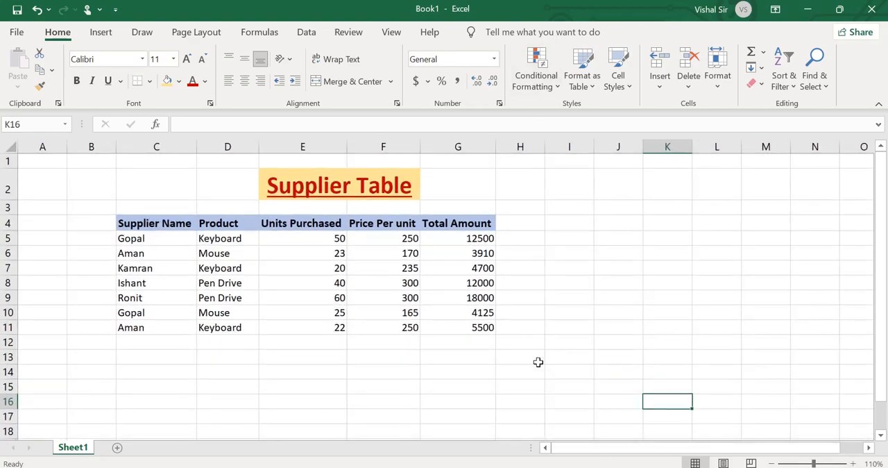
{"action": "left_click", "coordinate": [455, 344]}
{"action": "left_click", "coordinate": [378, 343]}
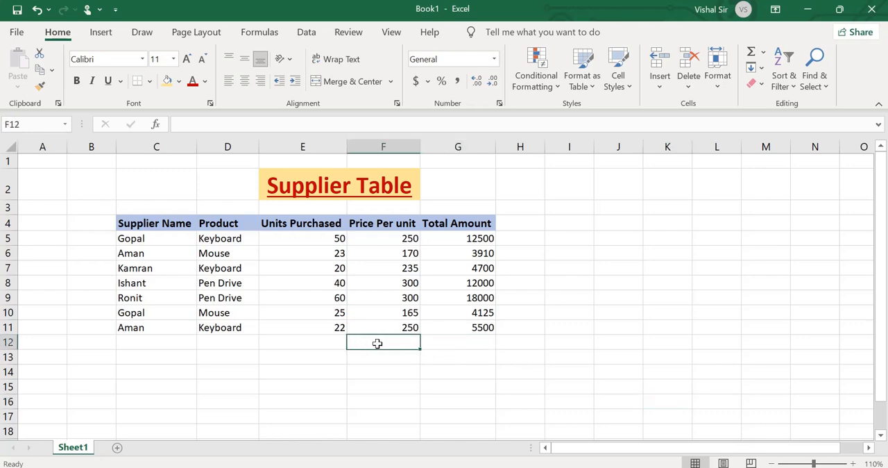
{"action": "type", "text": "Gra"}
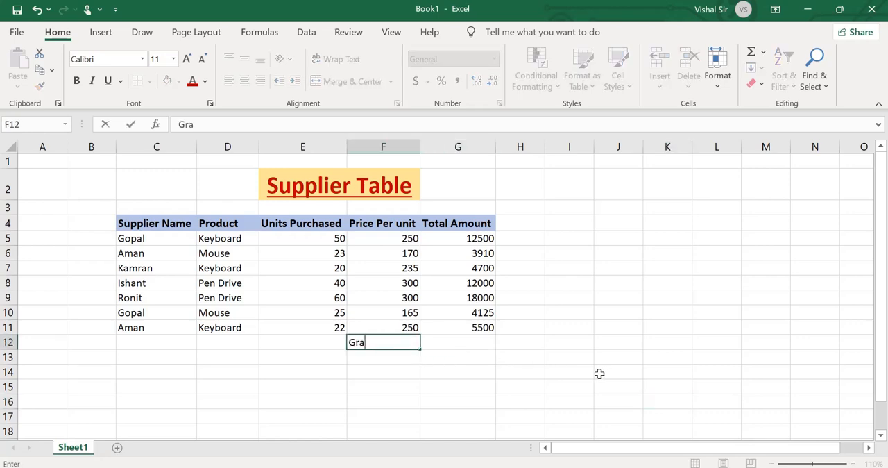
{"action": "type", "text": "nd Total"}
{"action": "key", "text": "ctrl+Return"}
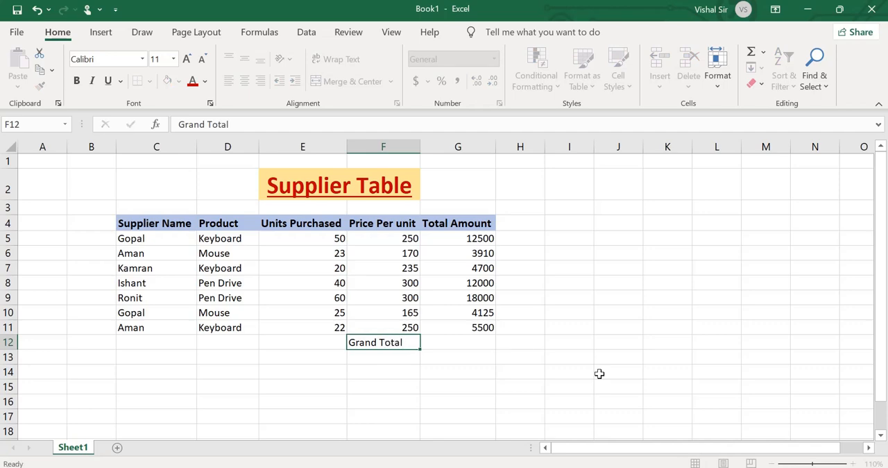
{"action": "key", "text": "Tab"}
Format the Grand Total label in F12 as bold and underlined.
{"action": "left_click", "coordinate": [369, 341]}
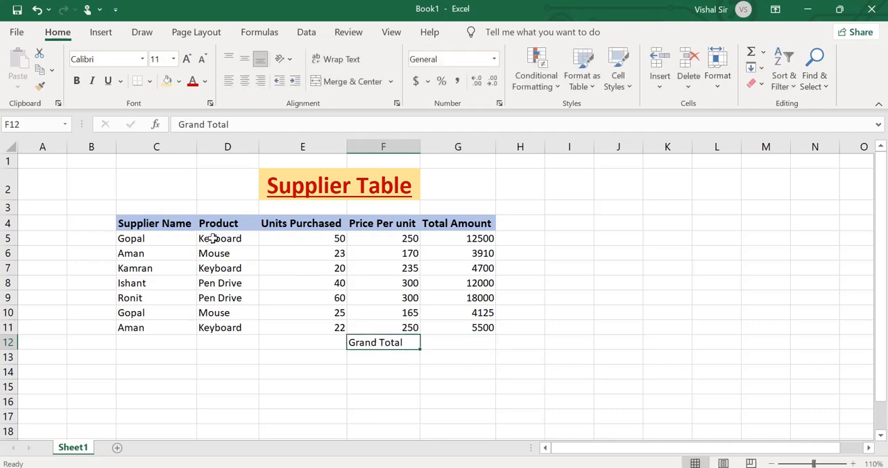
{"action": "left_click", "coordinate": [76, 81]}
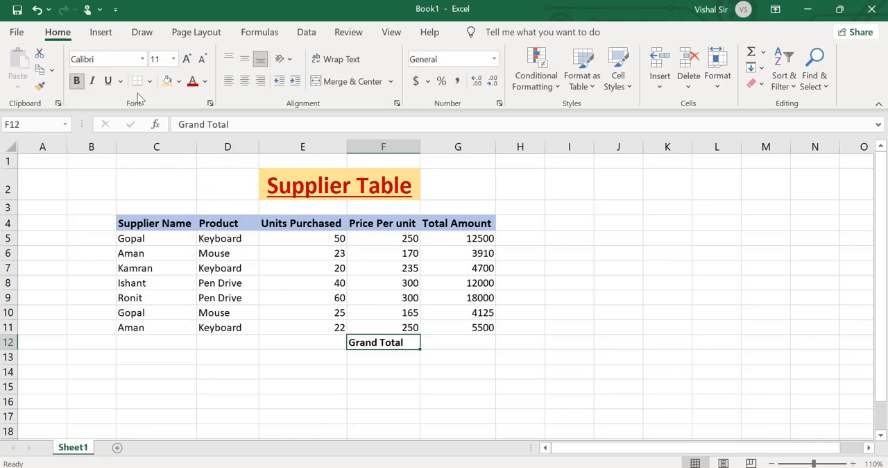
{"action": "left_click", "coordinate": [108, 81]}
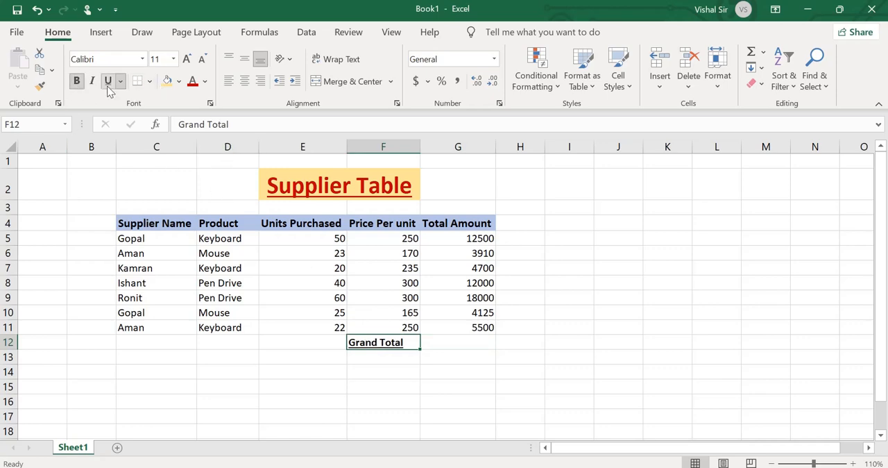
{"action": "left_click", "coordinate": [491, 416]}
Sum the Total Amount column in G12 with the formula =SUM(G5:G11).
{"action": "left_click", "coordinate": [440, 341]}
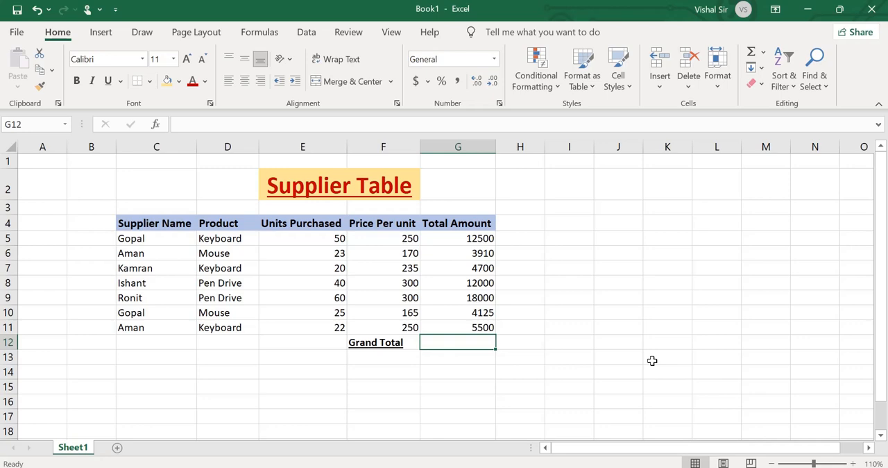
{"action": "type", "text": "=sum"}
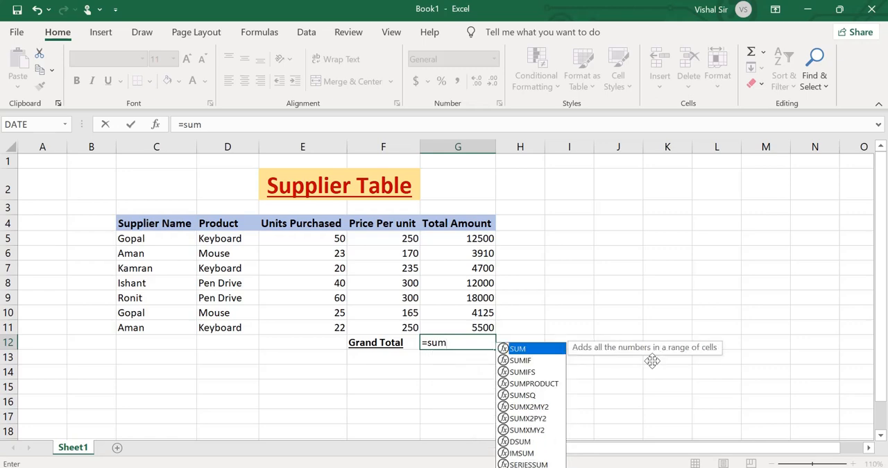
{"action": "type", "text": "("}
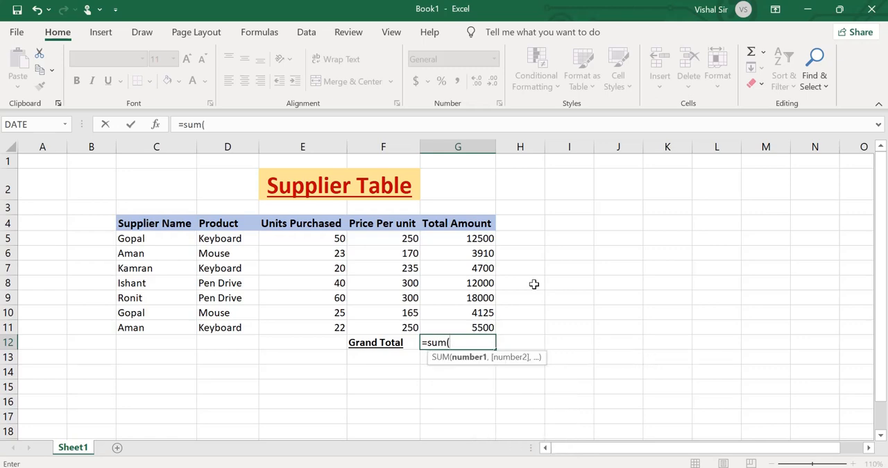
{"action": "left_click_drag", "start_coordinate": [484, 238], "coordinate": [483, 328]}
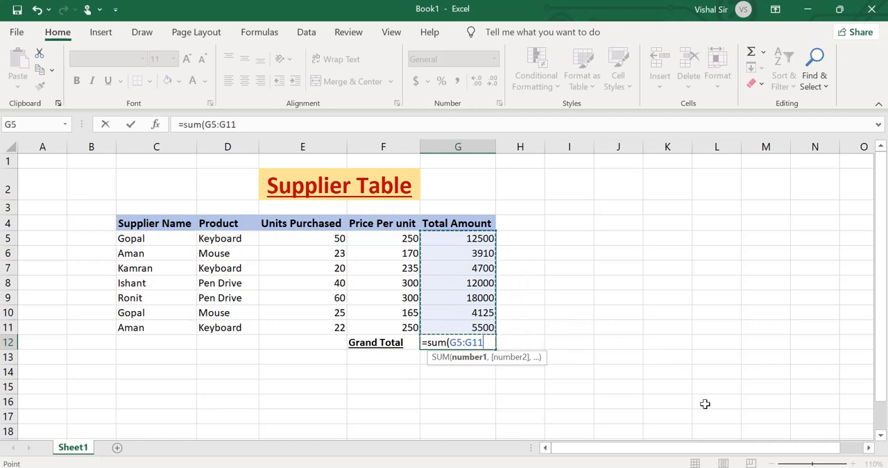
{"action": "type", "text": ")"}
{"action": "key", "text": "Return"}
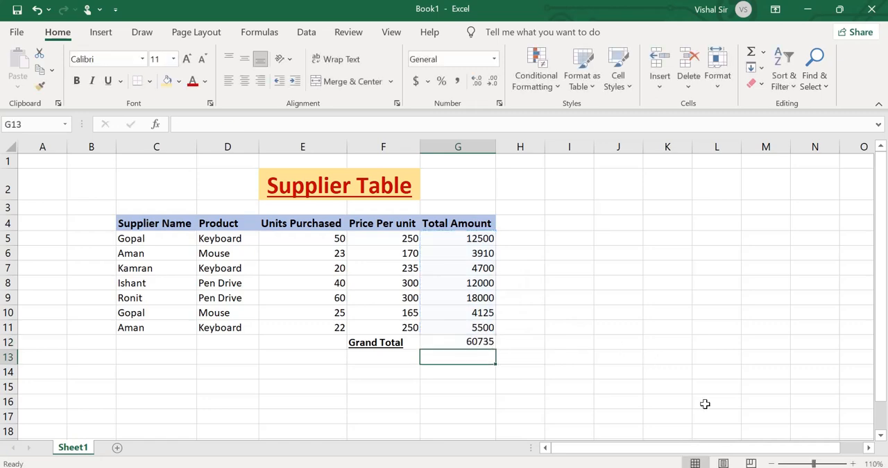
Make the grand total figure in G12 bold.
{"action": "left_click", "coordinate": [469, 342]}
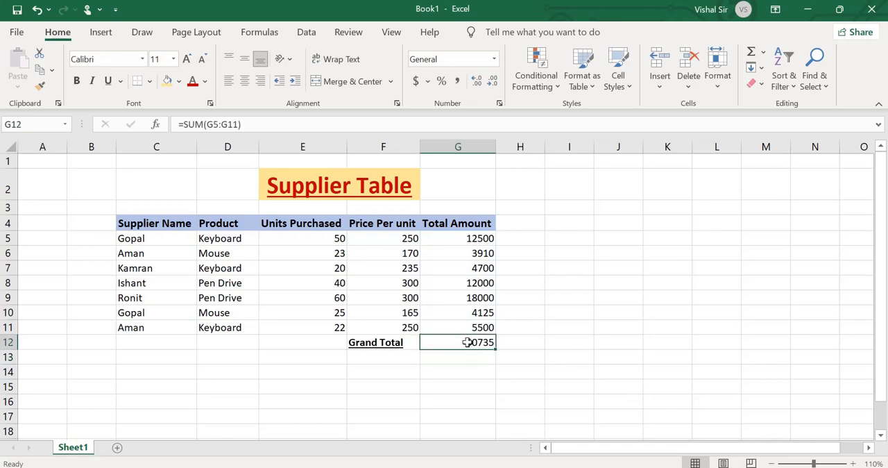
{"action": "left_click", "coordinate": [78, 81]}
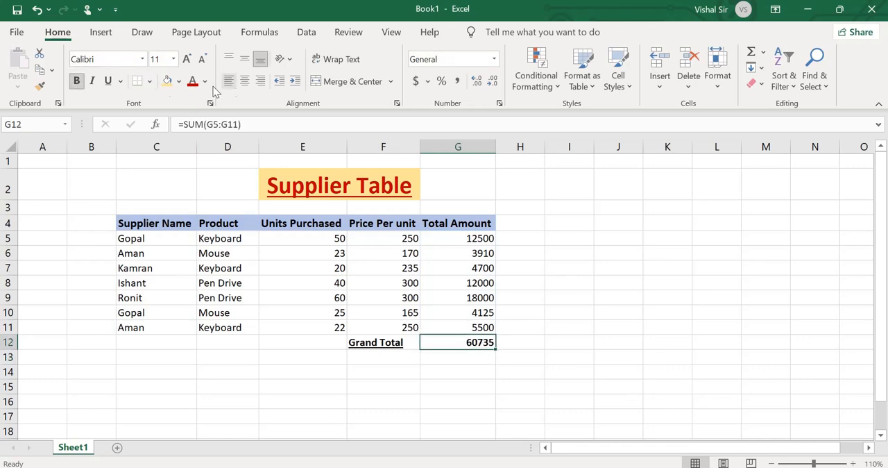
{"action": "left_click", "coordinate": [151, 84]}
{"action": "left_click", "coordinate": [548, 372]}
Apply thick outside borders around the Grand Total label and its amount in F12:G12.
{"action": "left_click_drag", "start_coordinate": [362, 340], "coordinate": [480, 342]}
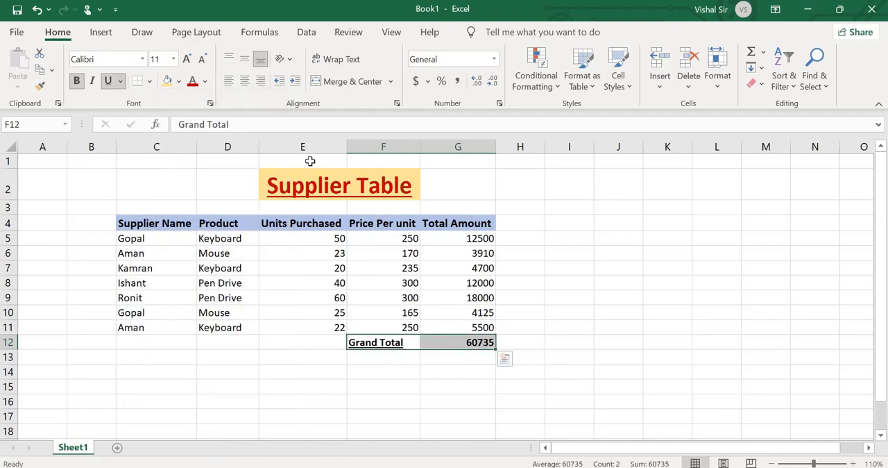
{"action": "left_click", "coordinate": [149, 81]}
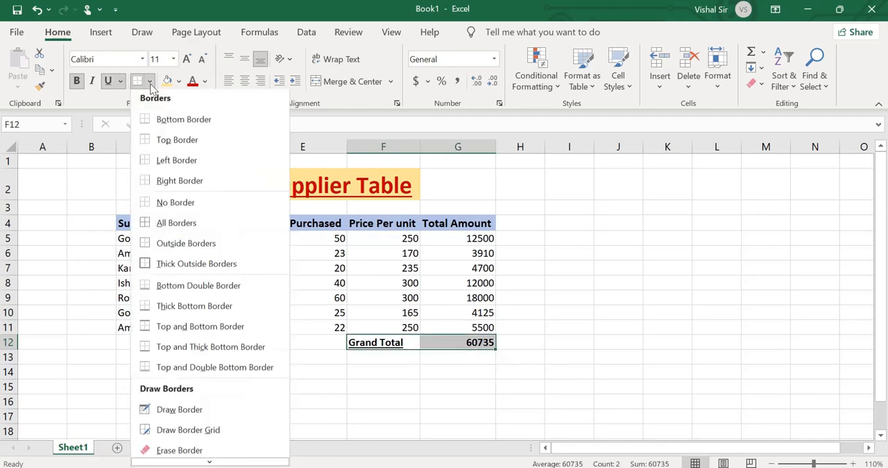
{"action": "left_click", "coordinate": [184, 263]}
{"action": "left_click", "coordinate": [667, 402]}
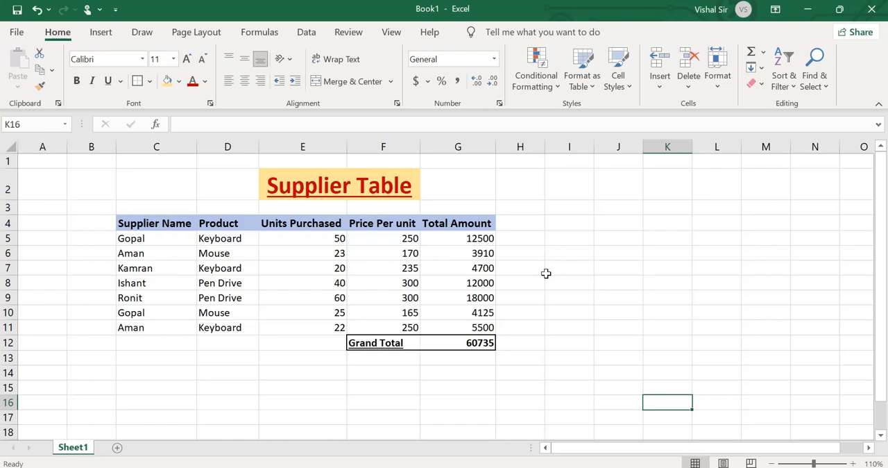
Add the headers Name in J4 and Total Amount in K4, and autofit column K to its contents.
{"action": "left_click", "coordinate": [615, 224]}
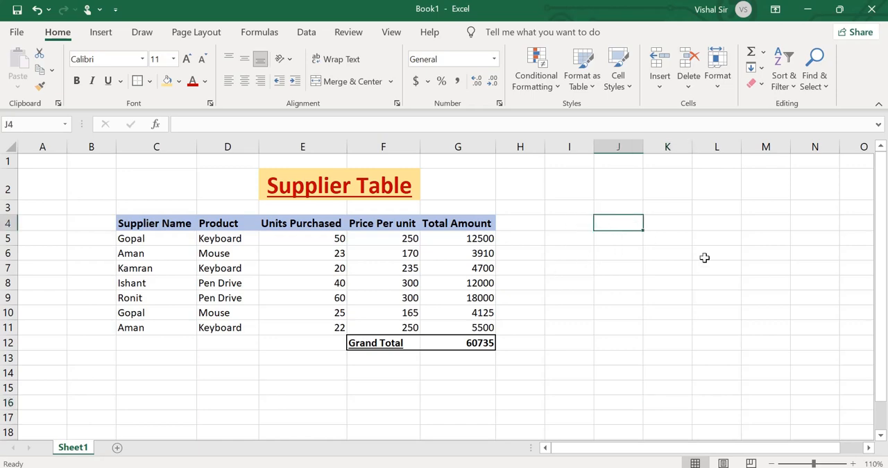
{"action": "type", "text": "Name"}
{"action": "key", "text": "Tab"}
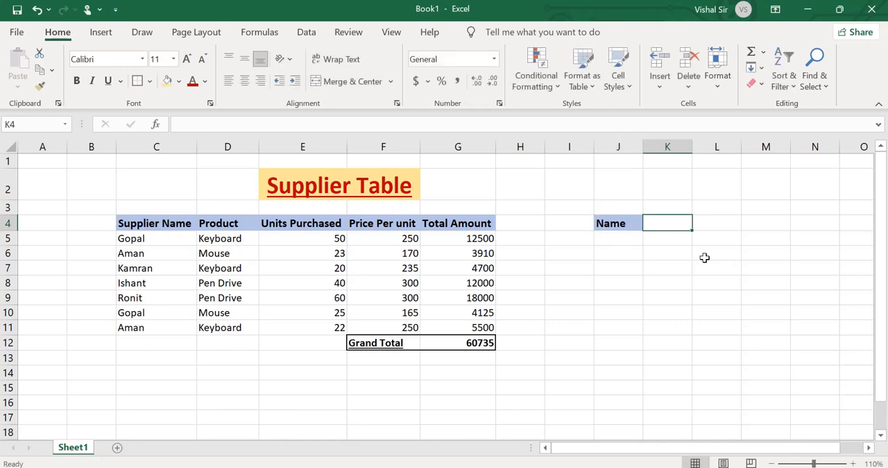
{"action": "type", "text": "Total"}
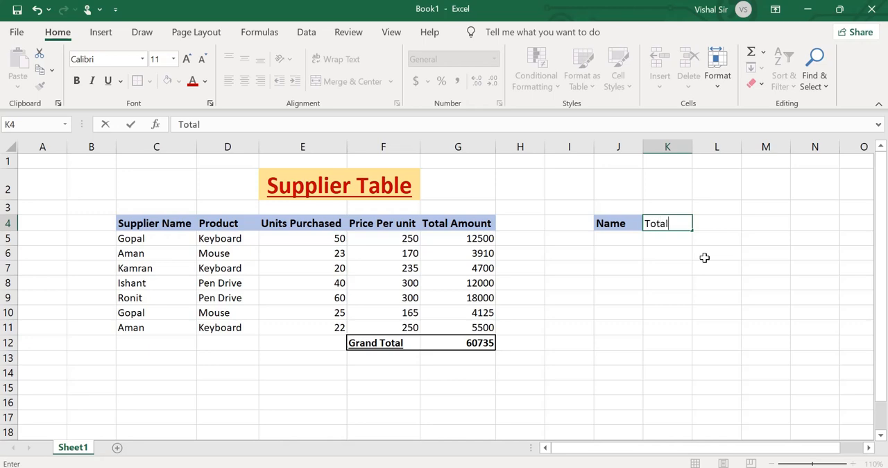
{"action": "type", "text": " AMount"}
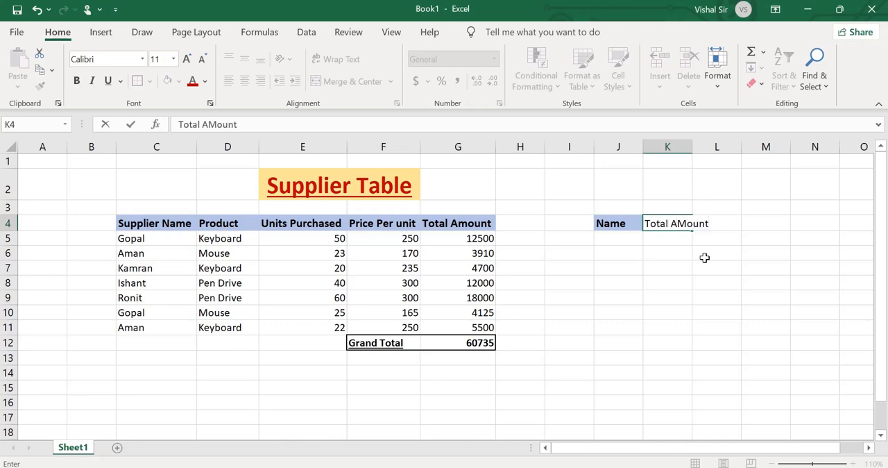
{"action": "key", "text": "BackSpace"}
{"action": "key", "text": "BackSpace"}
{"action": "key", "text": "BackSpace"}
{"action": "key", "text": "BackSpace"}
{"action": "type", "text": "mount"}
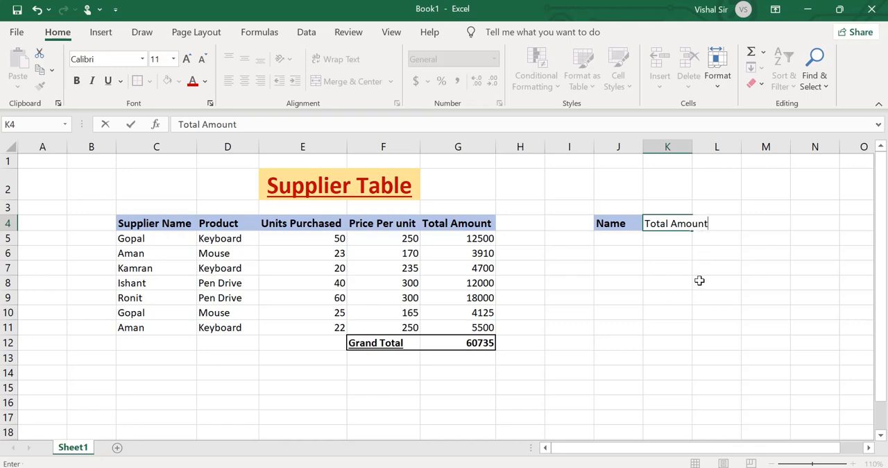
{"action": "left_click", "coordinate": [700, 280]}
{"action": "double_click", "coordinate": [692, 146]}
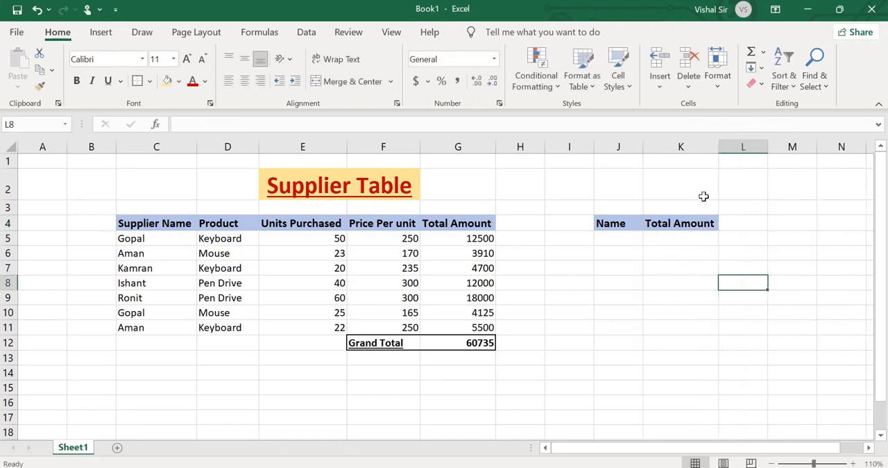
Enter the supplier name from C6 into J5, under the Name header.
{"action": "left_click", "coordinate": [627, 237]}
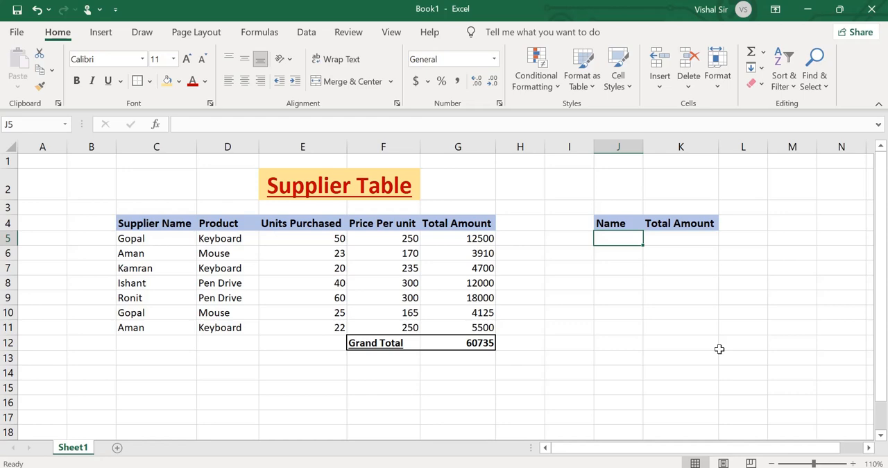
{"action": "type", "text": "Aman"}
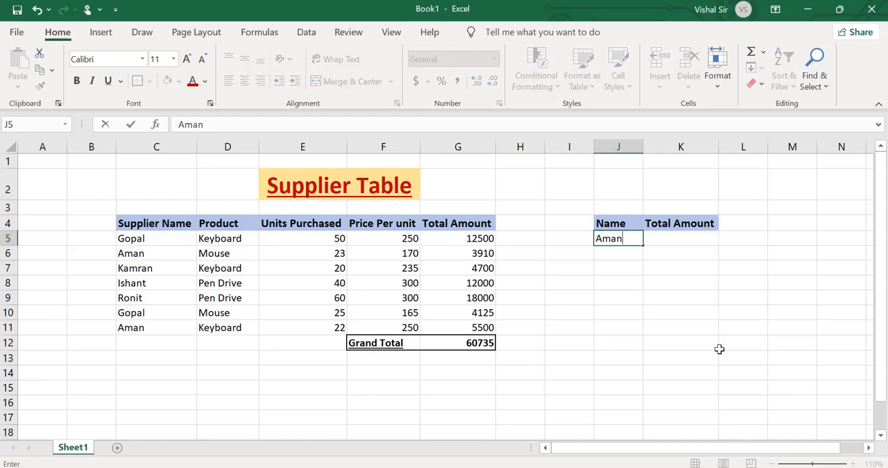
{"action": "key", "text": "Tab"}
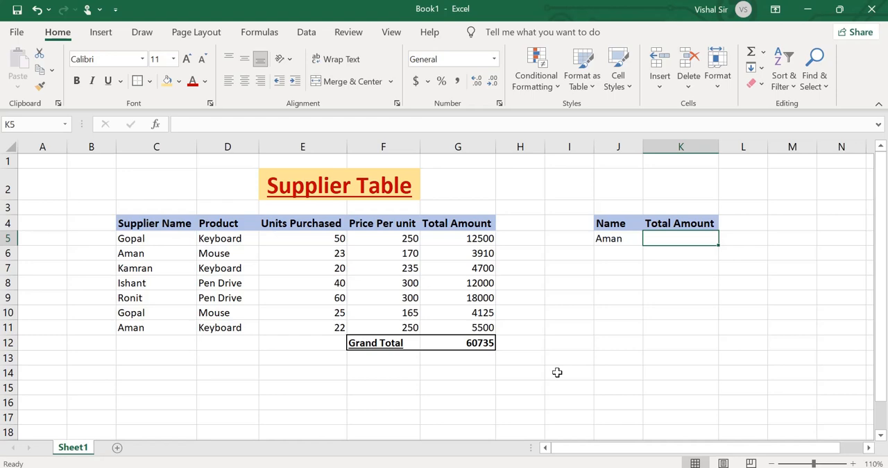
Total that supplier's amounts in K5 with the formula =SUMIF(C5:C11,C6,G5:G11).
{"action": "type", "text": "=sumif"}
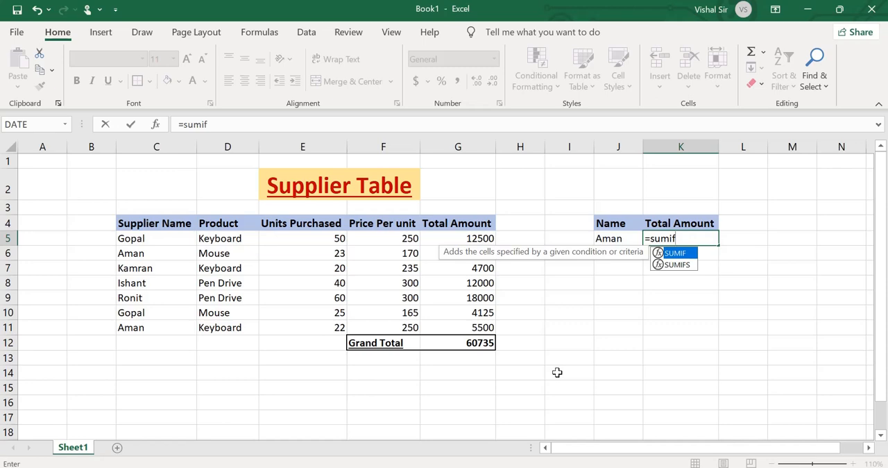
{"action": "type", "text": "("}
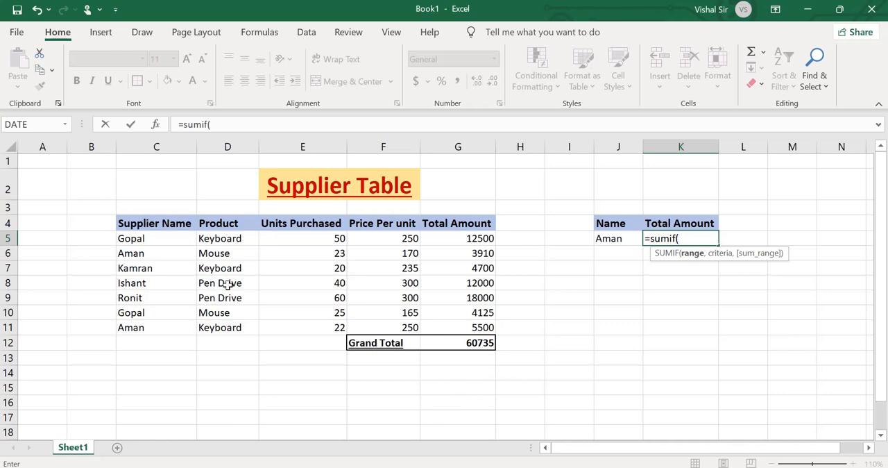
{"action": "left_click_drag", "start_coordinate": [160, 239], "coordinate": [165, 331]}
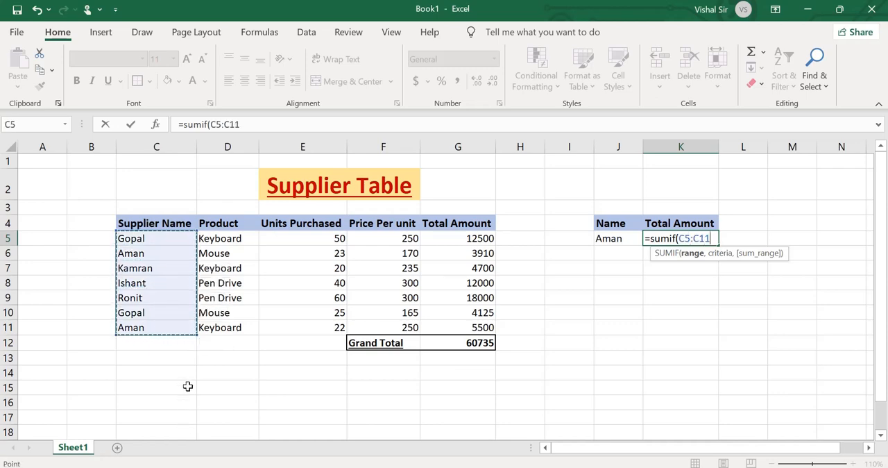
{"action": "type", "text": ","}
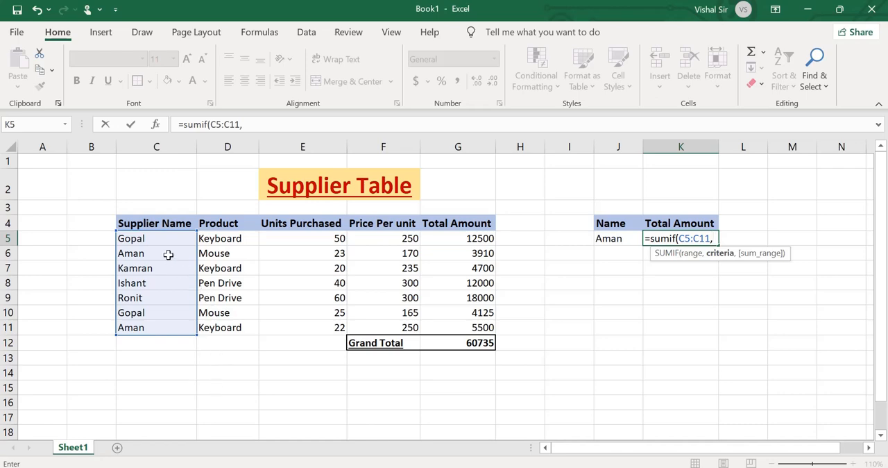
{"action": "left_click", "coordinate": [167, 254]}
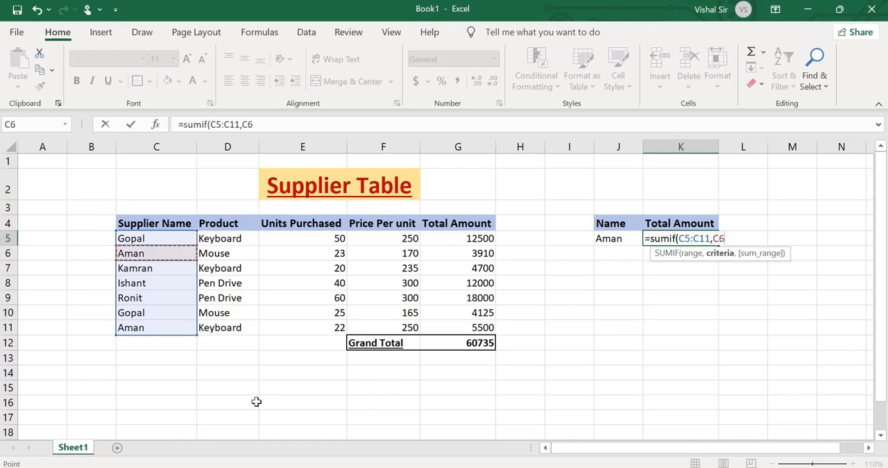
{"action": "type", "text": ","}
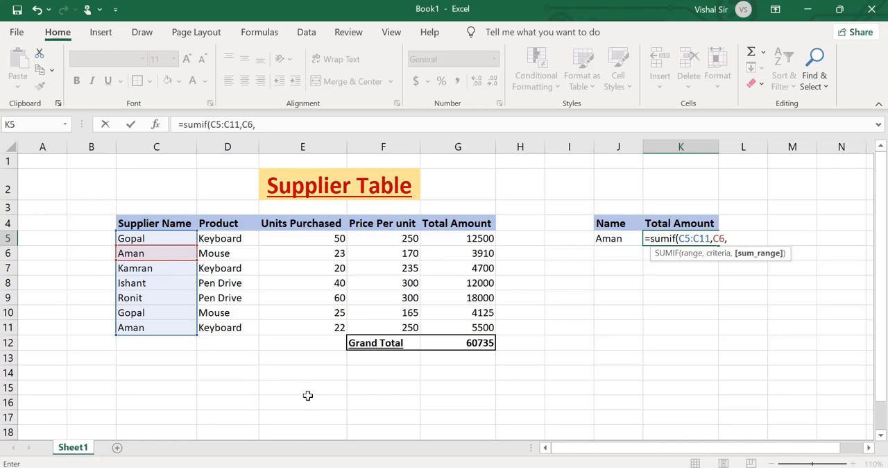
{"action": "left_click_drag", "start_coordinate": [447, 242], "coordinate": [457, 329]}
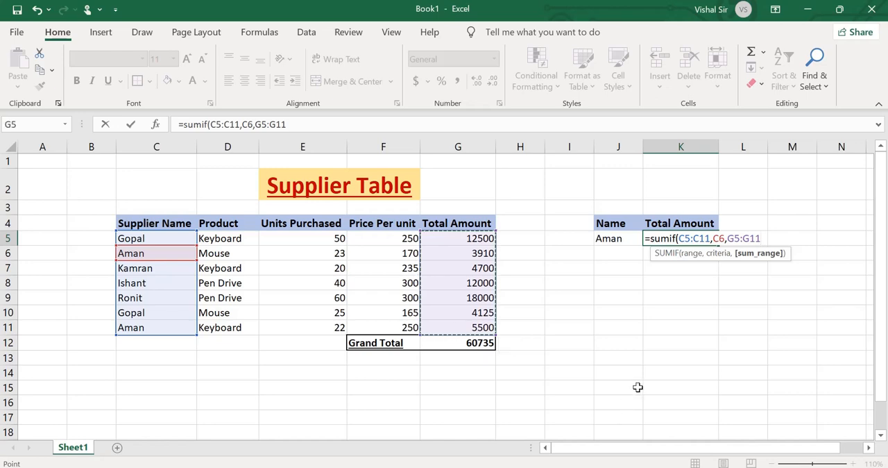
{"action": "type", "text": ")"}
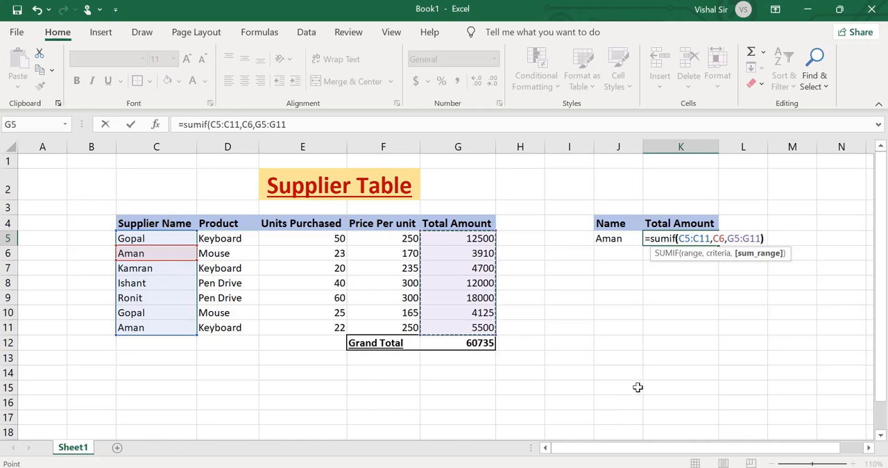
{"action": "key", "text": "Return"}
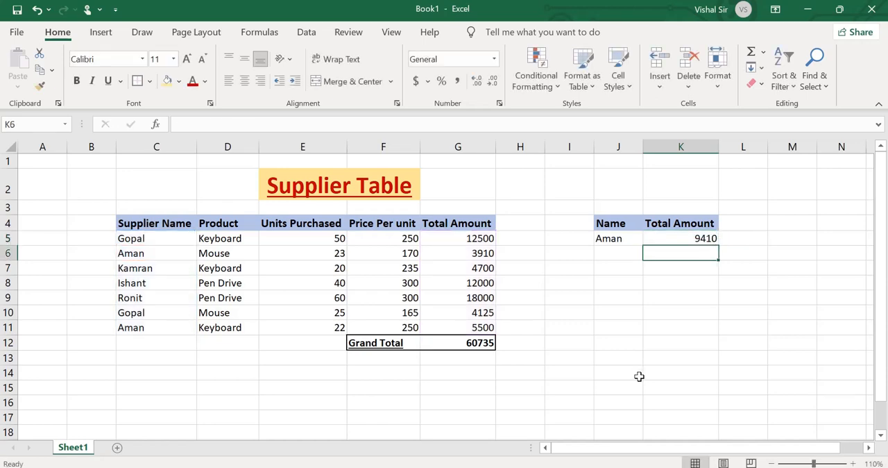
Check the SUMIF total in K5 against the supplier's two rows, 6 and 11, and their amounts in G6 and G11.
{"action": "left_click", "coordinate": [684, 238]}
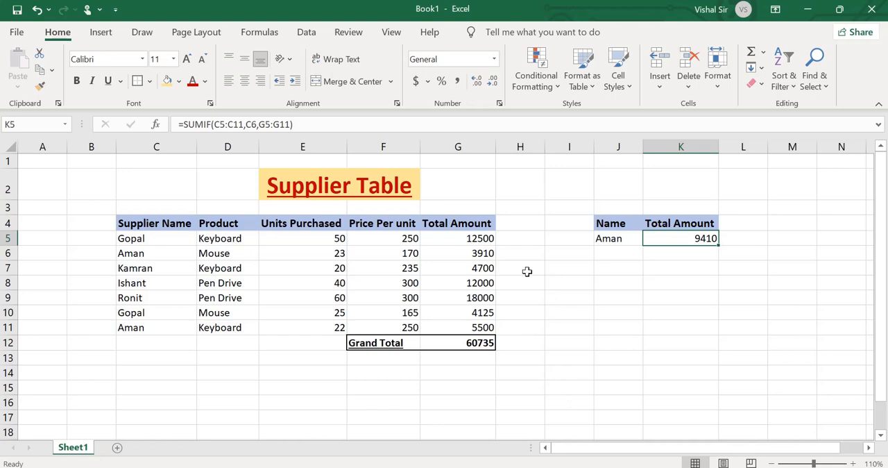
{"action": "left_click", "coordinate": [132, 252]}
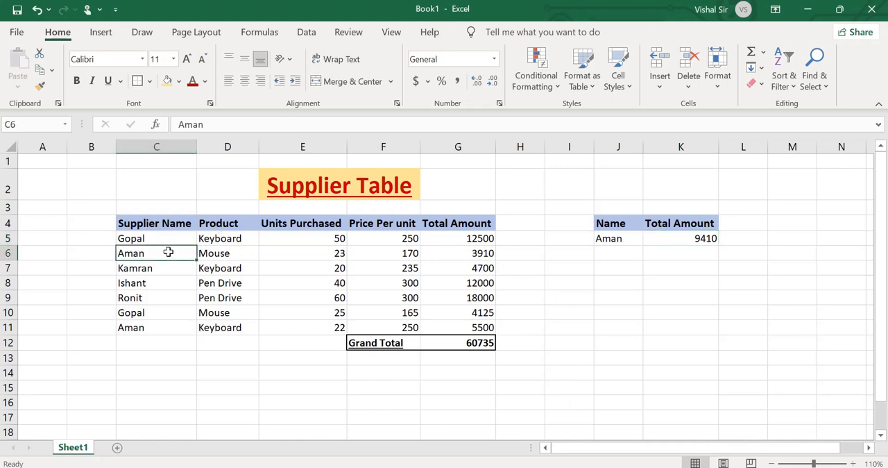
{"action": "left_click", "coordinate": [476, 254]}
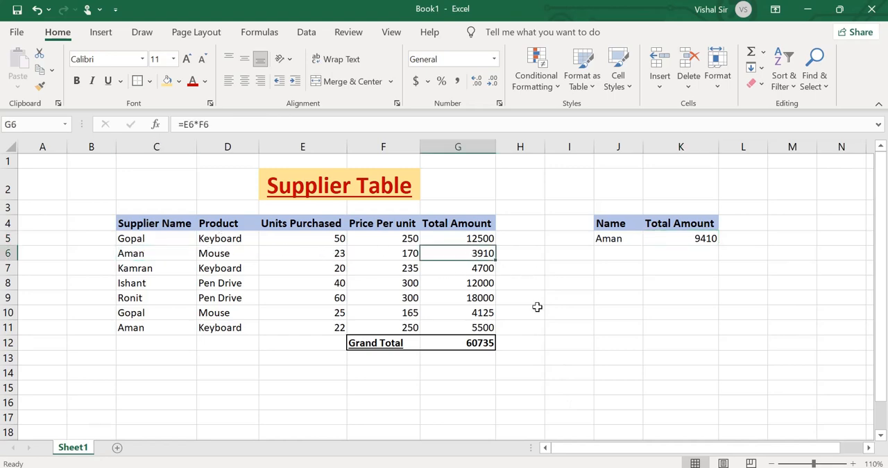
{"action": "left_click", "coordinate": [138, 326]}
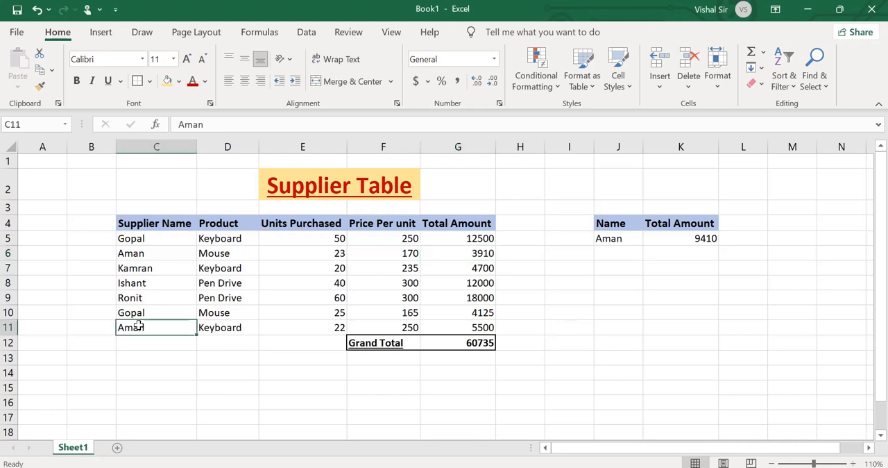
{"action": "left_click", "coordinate": [223, 326]}
{"action": "left_click", "coordinate": [478, 327]}
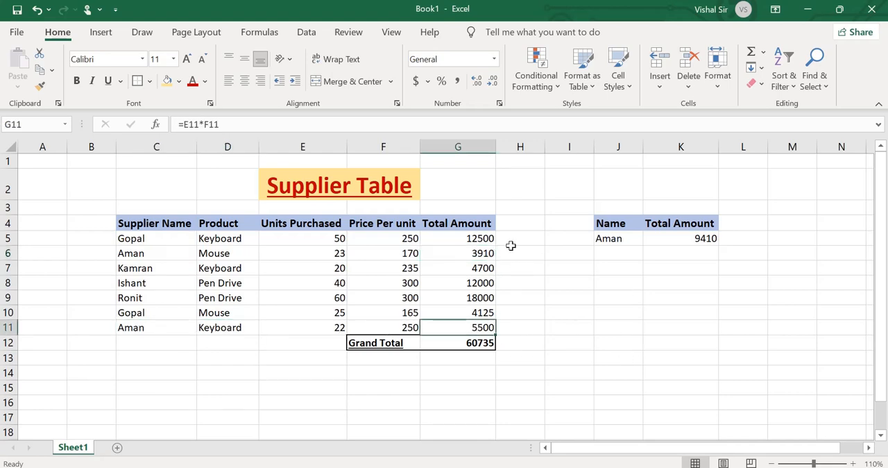
{"action": "left_click", "coordinate": [694, 242]}
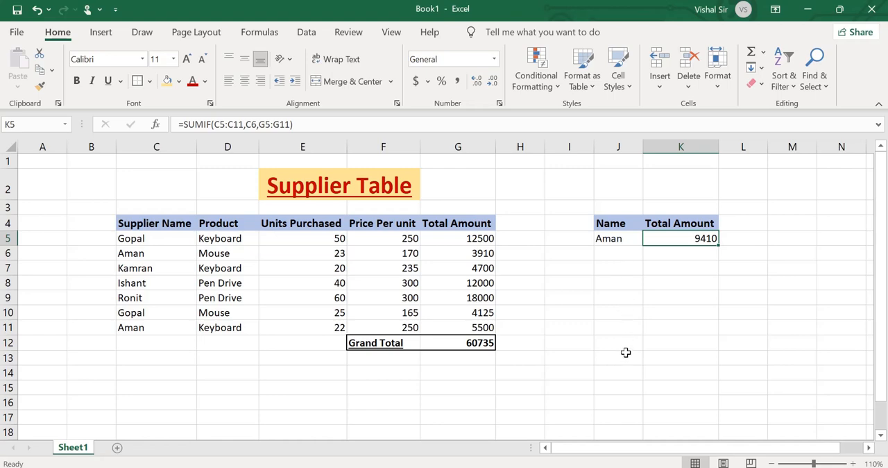
Start a second small table with the headers Item in J8 and Total in K8, and enter Keyboard in J9.
{"action": "left_click", "coordinate": [619, 284]}
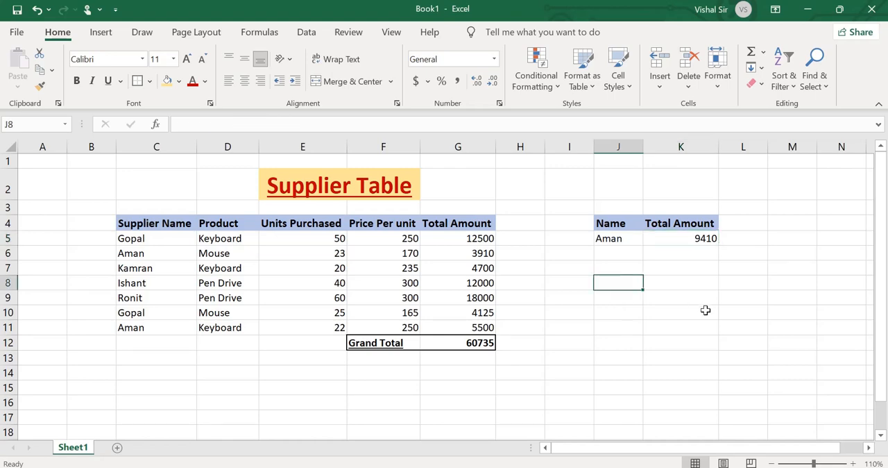
{"action": "type", "text": "Item"}
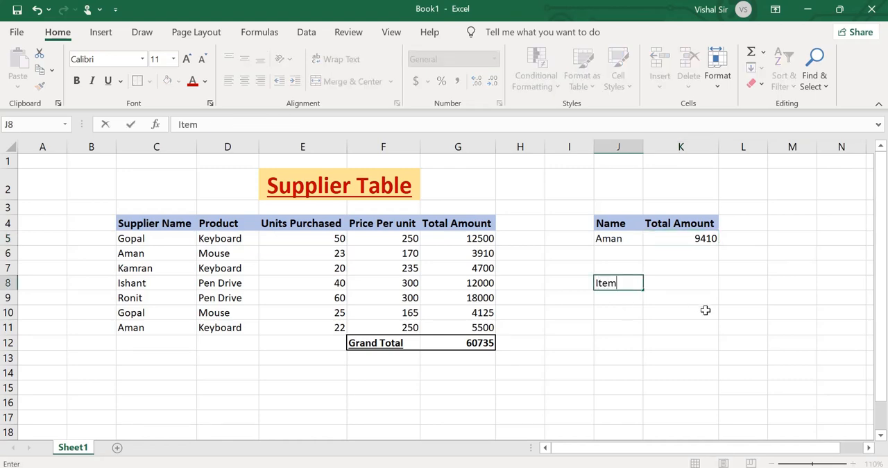
{"action": "key", "text": "Tab"}
{"action": "type", "text": "Total"}
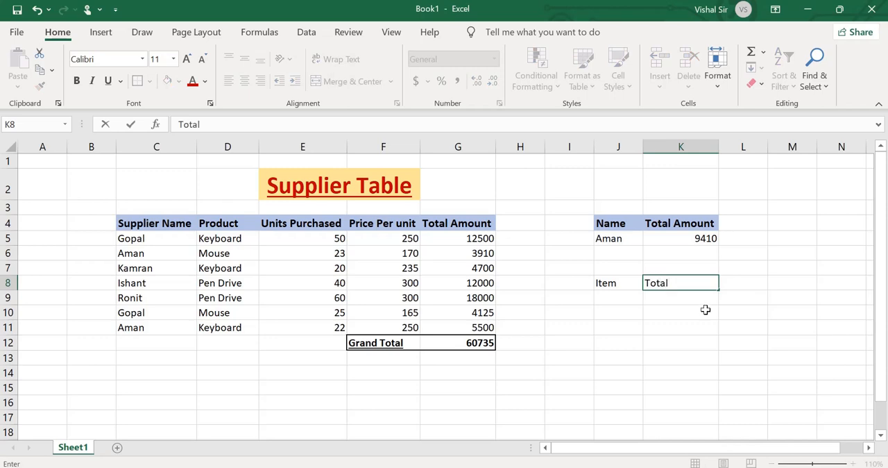
{"action": "left_click", "coordinate": [702, 325]}
{"action": "left_click", "coordinate": [618, 300]}
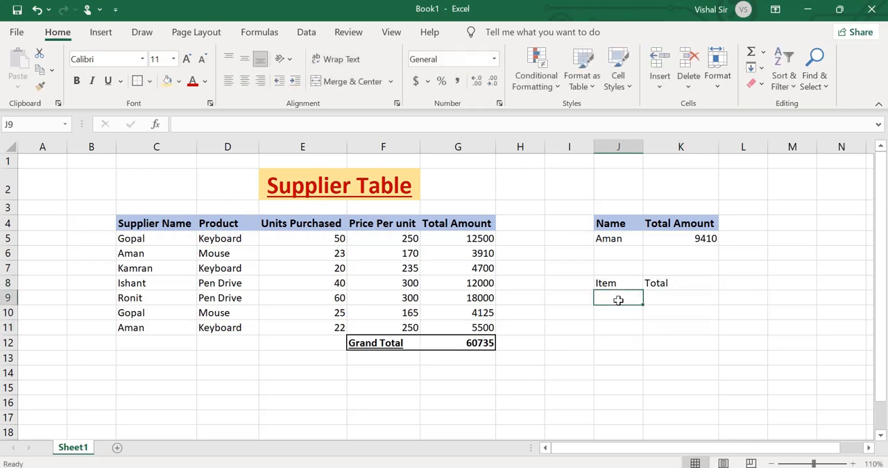
{"action": "type", "text": "Key"}
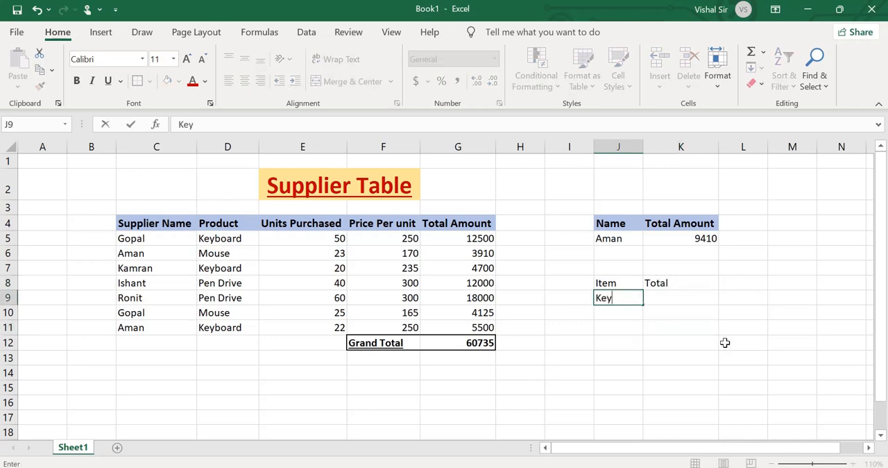
{"action": "type", "text": "board"}
Total the keyboard units purchased in K9 with the formula =SUMIF(D5:D11,D5,E5:E11).
{"action": "left_click", "coordinate": [691, 299]}
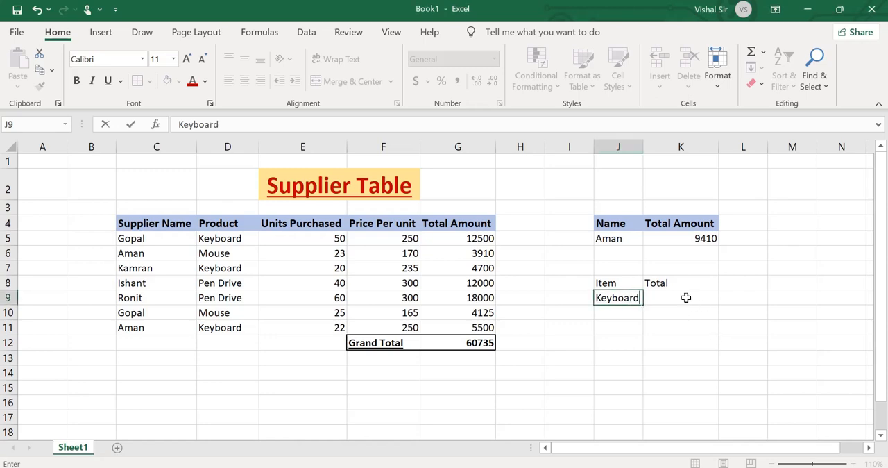
{"action": "type", "text": "="}
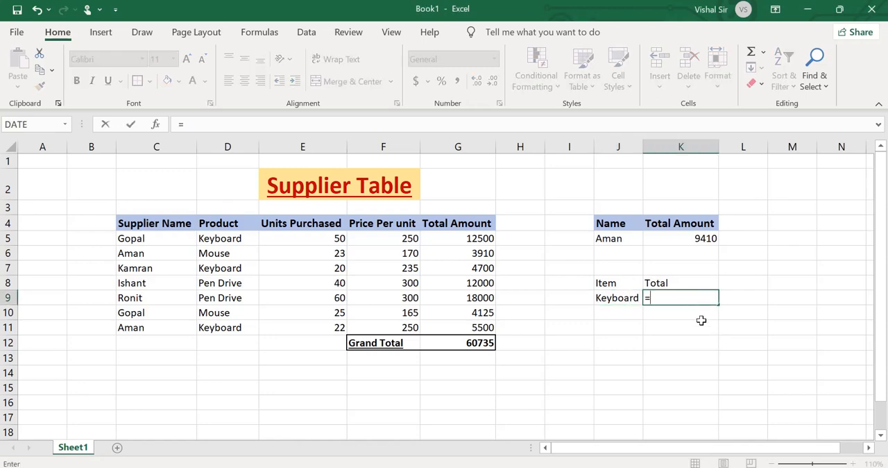
{"action": "type", "text": "sumif("}
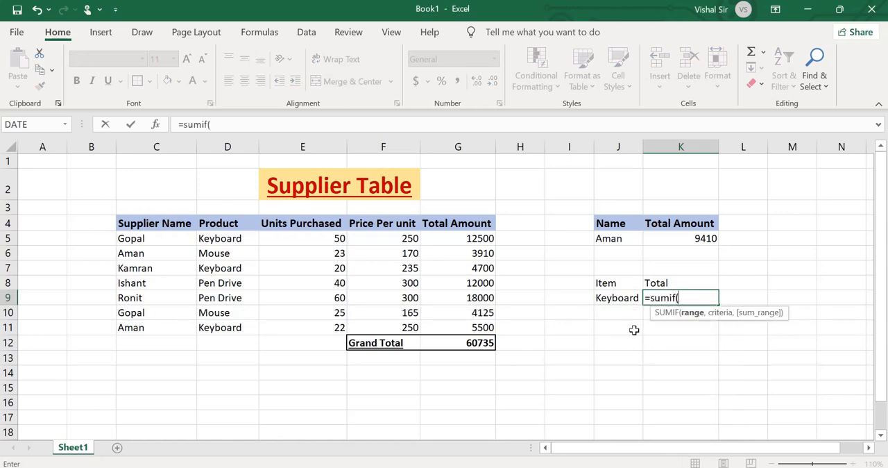
{"action": "left_click_drag", "start_coordinate": [233, 238], "coordinate": [222, 331]}
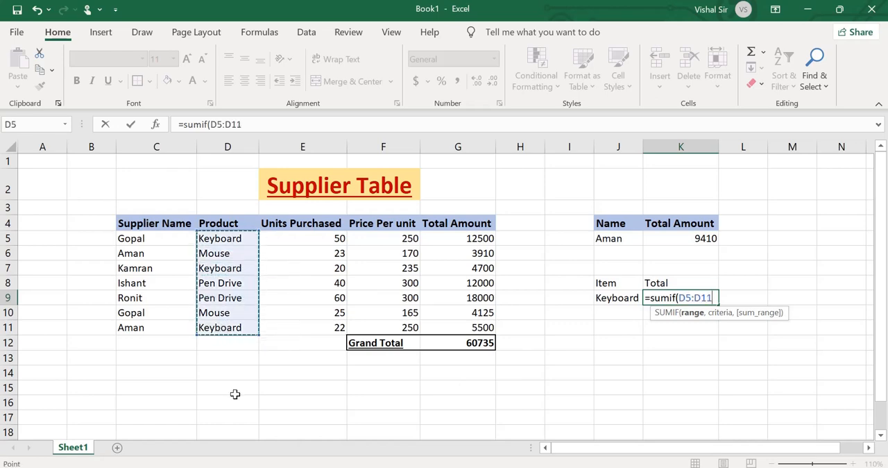
{"action": "type", "text": ","}
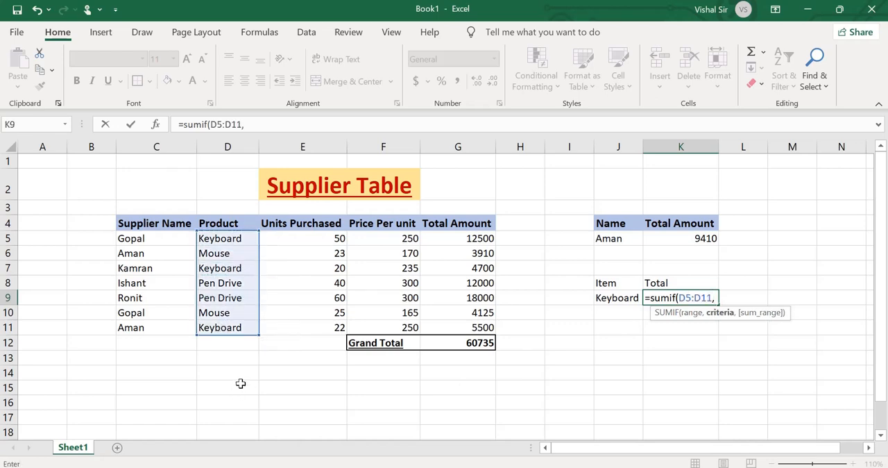
{"action": "left_click", "coordinate": [208, 238]}
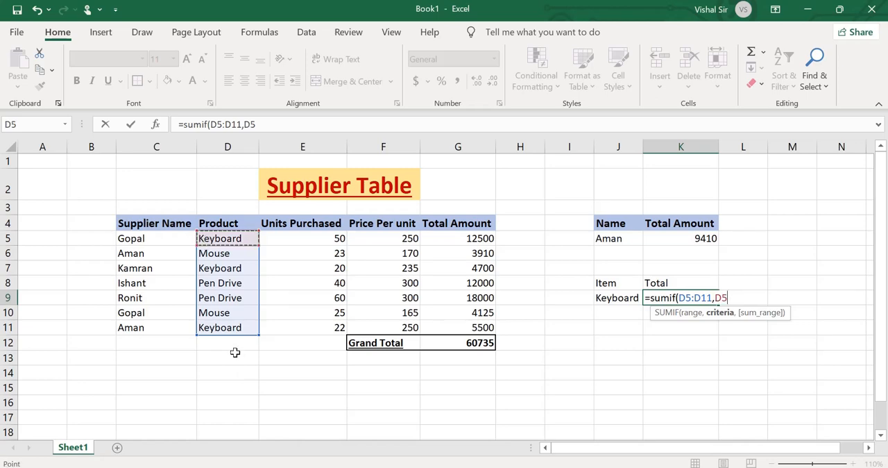
{"action": "type", "text": ","}
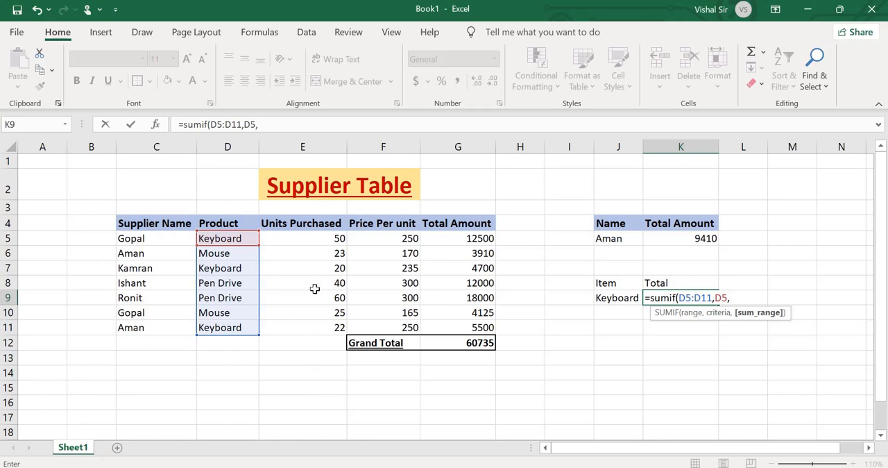
{"action": "left_click_drag", "start_coordinate": [319, 239], "coordinate": [320, 326]}
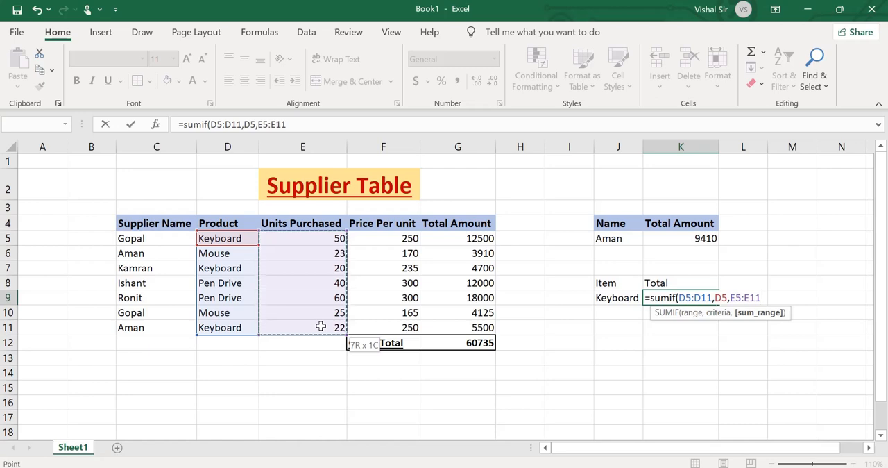
{"action": "left_click_drag", "start_coordinate": [321, 326], "coordinate": [320, 326]}
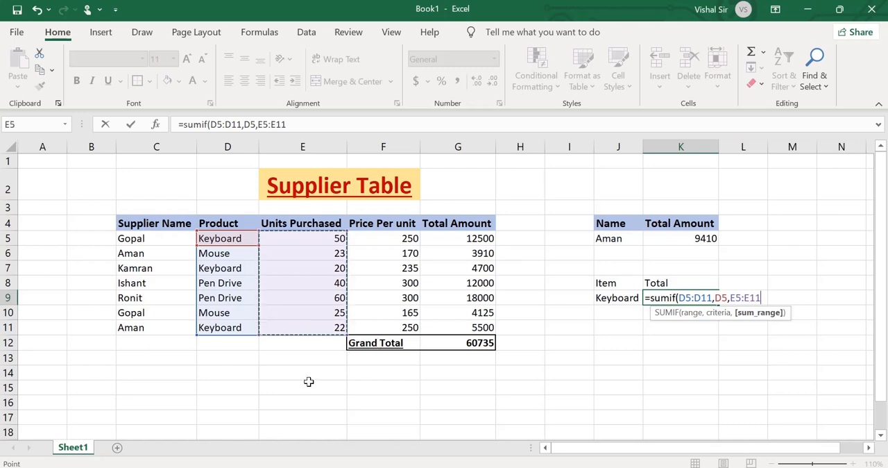
{"action": "type", "text": ")"}
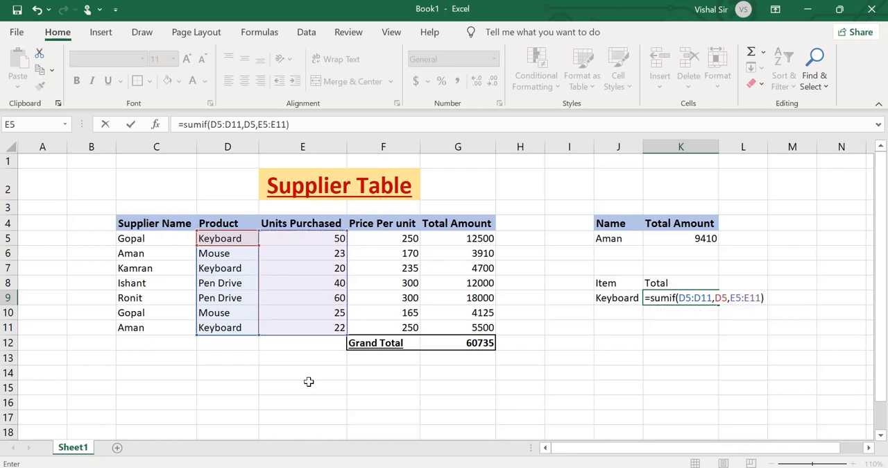
{"action": "key", "text": "Return"}
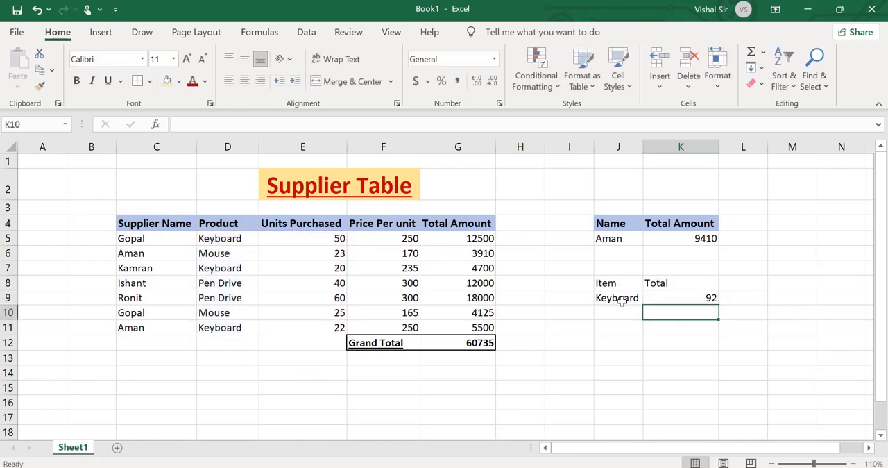
{"action": "left_click", "coordinate": [623, 299]}
{"action": "left_click", "coordinate": [687, 298]}
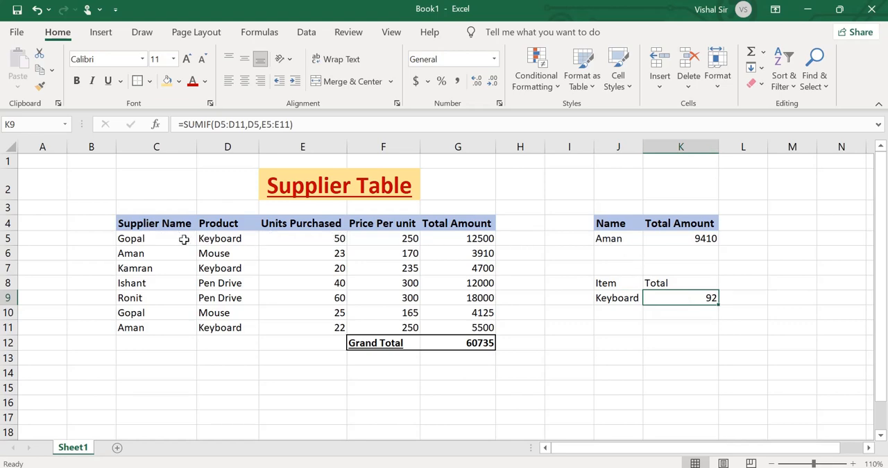
Check the SUMIF total in K9 against the keyboard rows 5, 7 and 11 and their units in E5, E7 and E11.
{"action": "left_click", "coordinate": [235, 240]}
{"action": "left_click", "coordinate": [342, 240]}
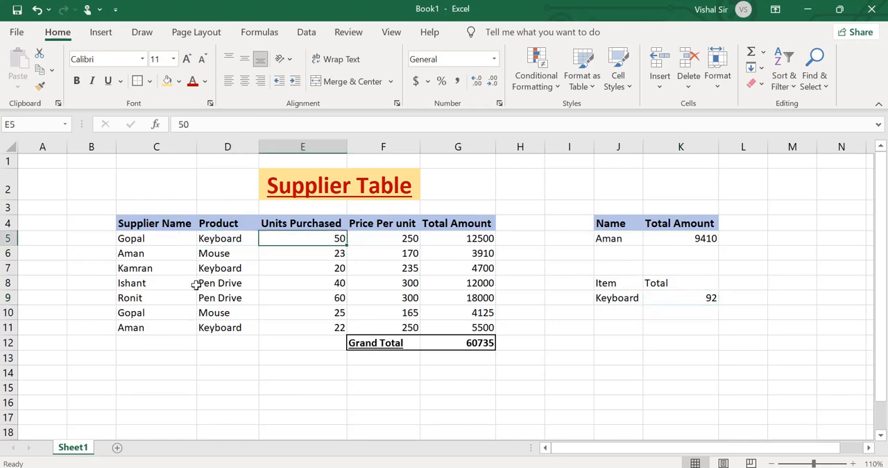
{"action": "left_click", "coordinate": [229, 269]}
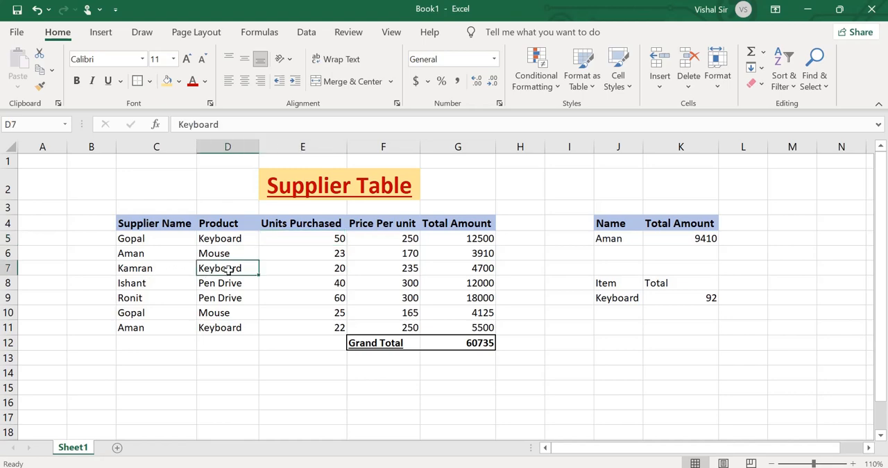
{"action": "left_click", "coordinate": [333, 267]}
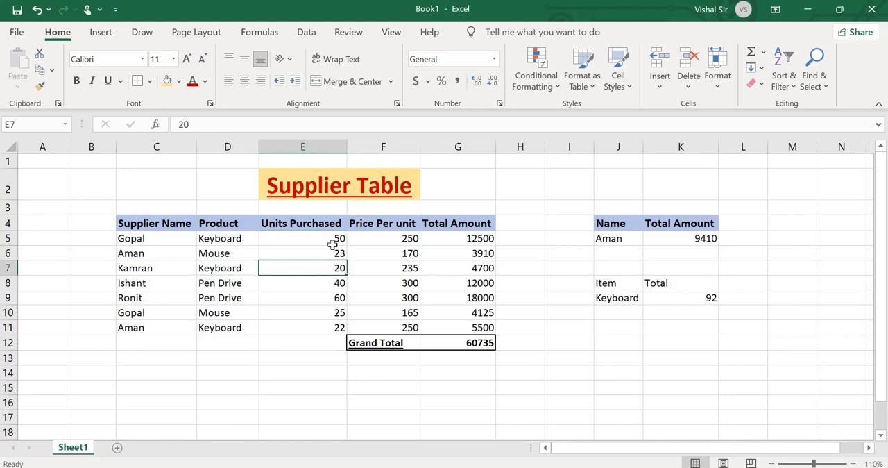
{"action": "left_click", "coordinate": [156, 330]}
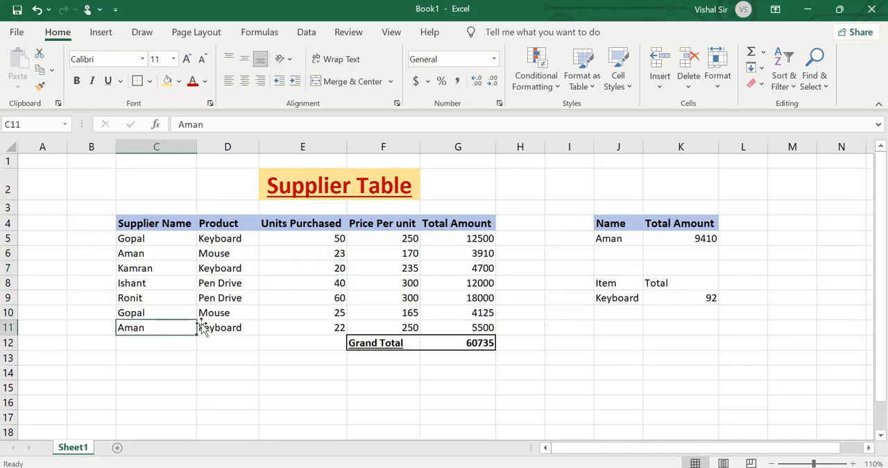
{"action": "left_click", "coordinate": [224, 329]}
{"action": "left_click", "coordinate": [319, 331]}
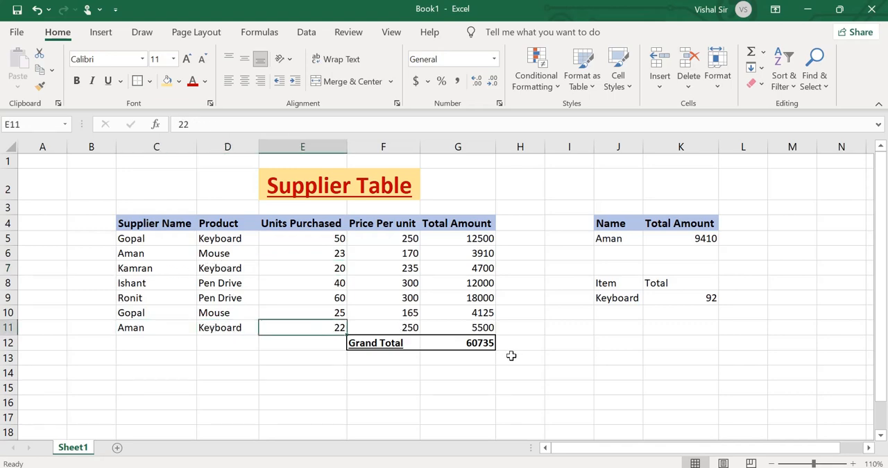
{"action": "left_click", "coordinate": [676, 297]}
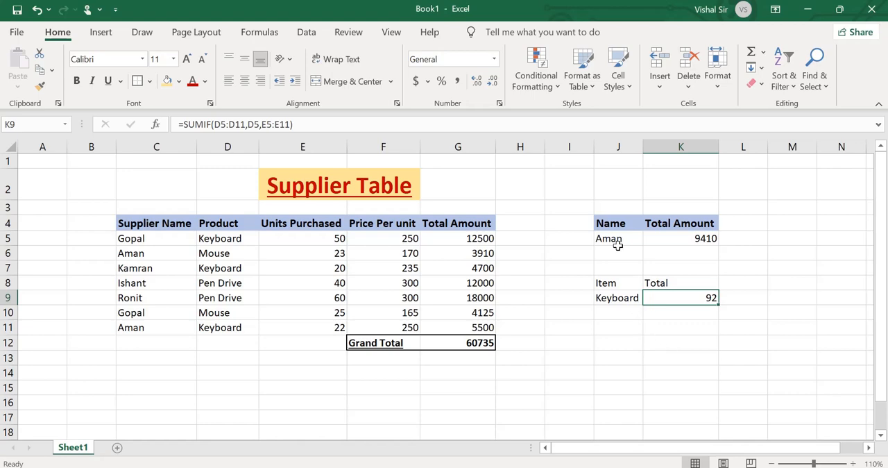
Review the grand total formula in G12 together with its label in F12.
{"action": "left_click", "coordinate": [471, 344]}
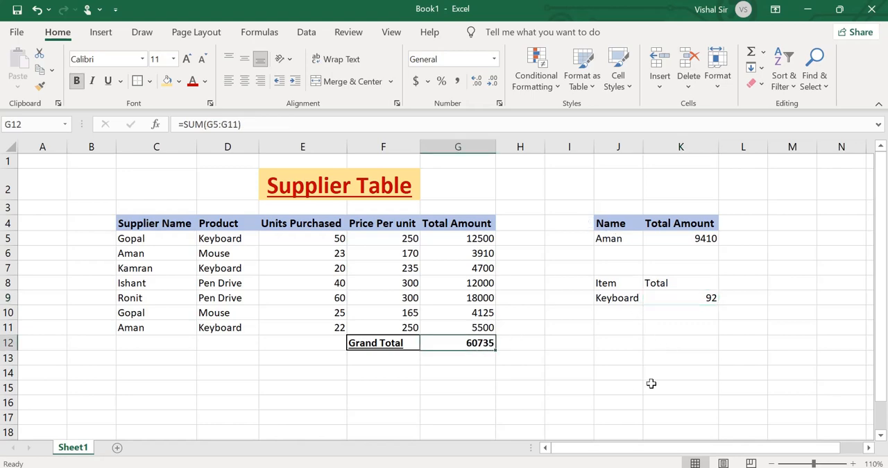
{"action": "left_click_drag", "start_coordinate": [498, 362], "coordinate": [490, 354]}
{"action": "left_click", "coordinate": [483, 343]}
{"action": "left_click_drag", "start_coordinate": [386, 342], "coordinate": [485, 343]}
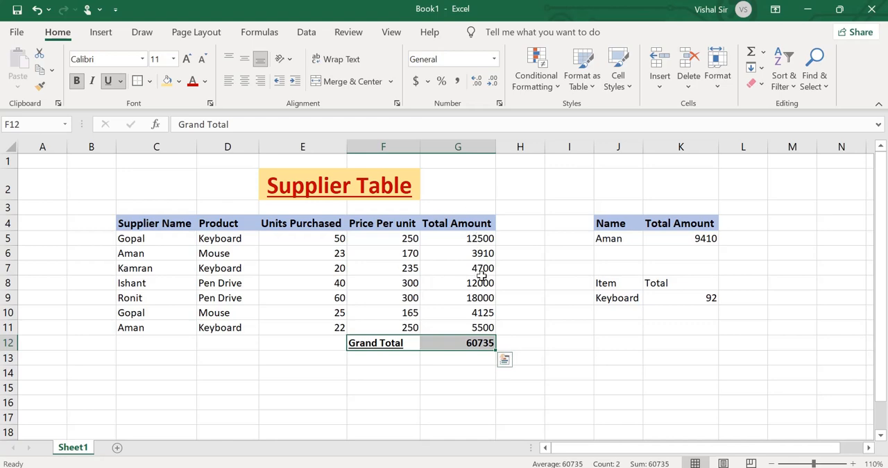
Clear the contents of the two small SUMIF tables in the range I4:L9.
{"action": "left_click_drag", "start_coordinate": [572, 220], "coordinate": [733, 301]}
{"action": "key", "text": "Delete"}
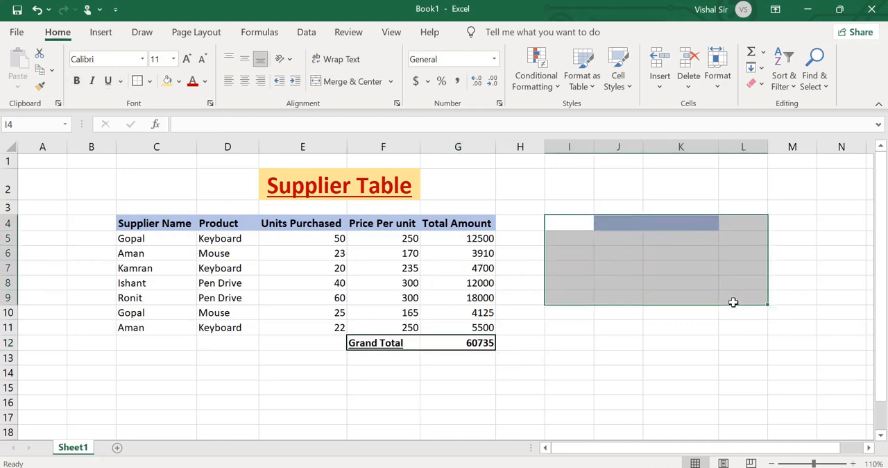
{"action": "left_click_drag", "start_coordinate": [641, 412], "coordinate": [687, 416]}
Calculate the overall purchase amount in J6 with the formula =SUMPRODUCT(E5:E11,F5:F11).
{"action": "left_click", "coordinate": [632, 256]}
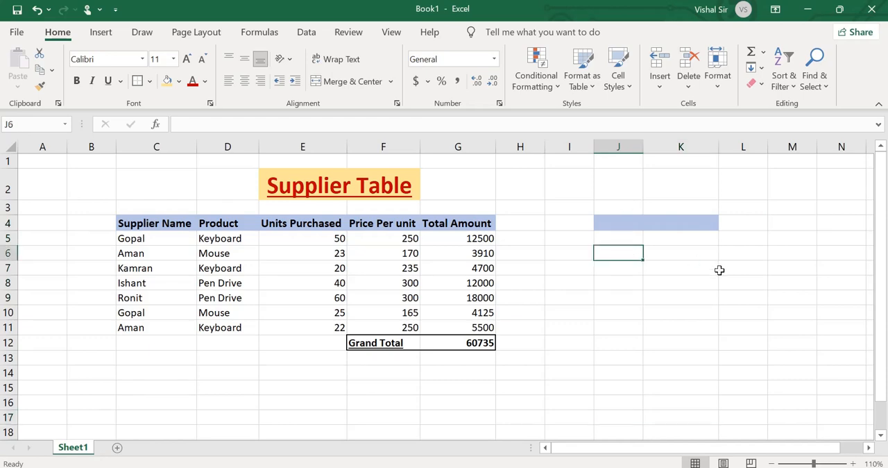
{"action": "type", "text": "=su"}
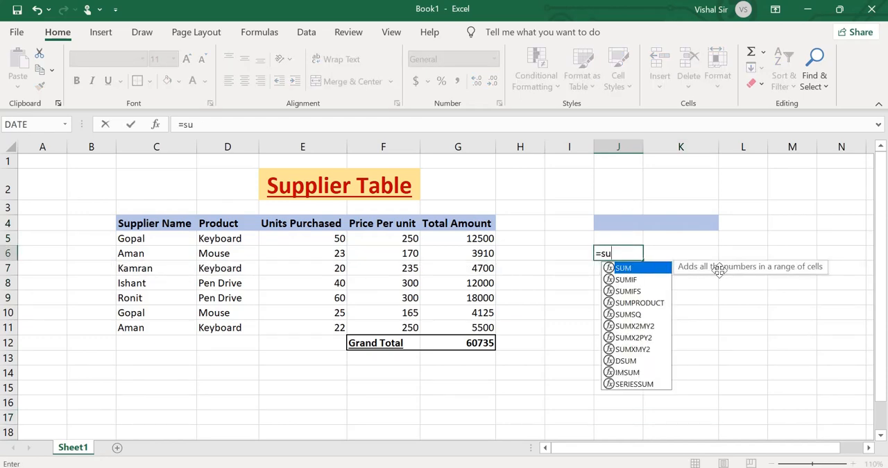
{"action": "type", "text": "mprou"}
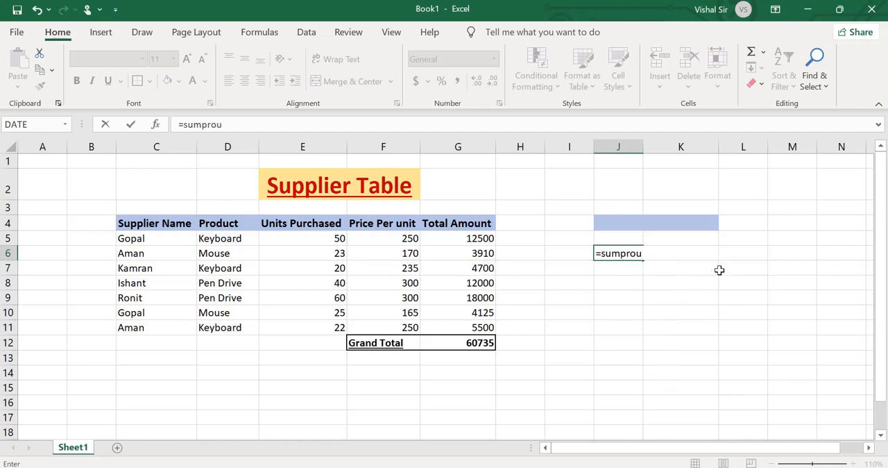
{"action": "key", "text": "BackSpace"}
{"action": "key", "text": "BackSpace"}
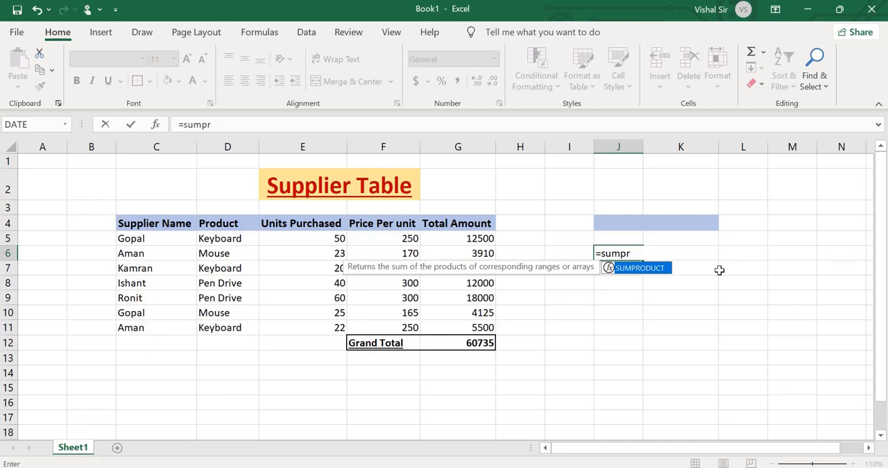
{"action": "type", "text": "oduct("}
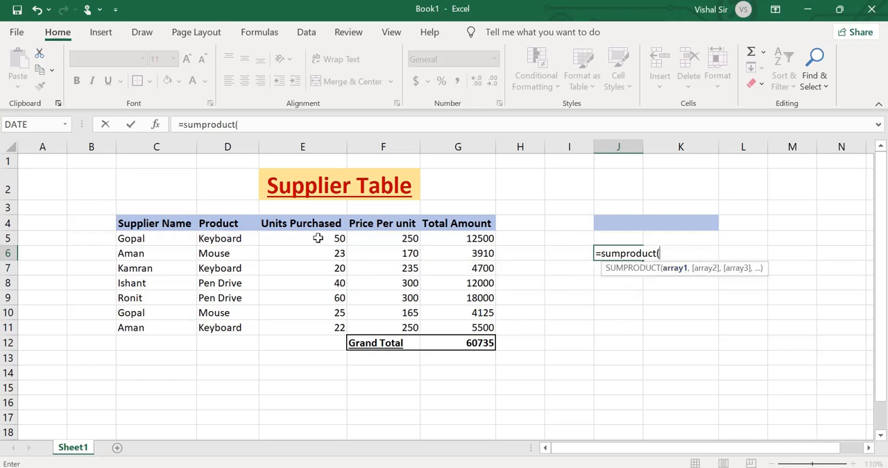
{"action": "left_click_drag", "start_coordinate": [318, 238], "coordinate": [324, 327]}
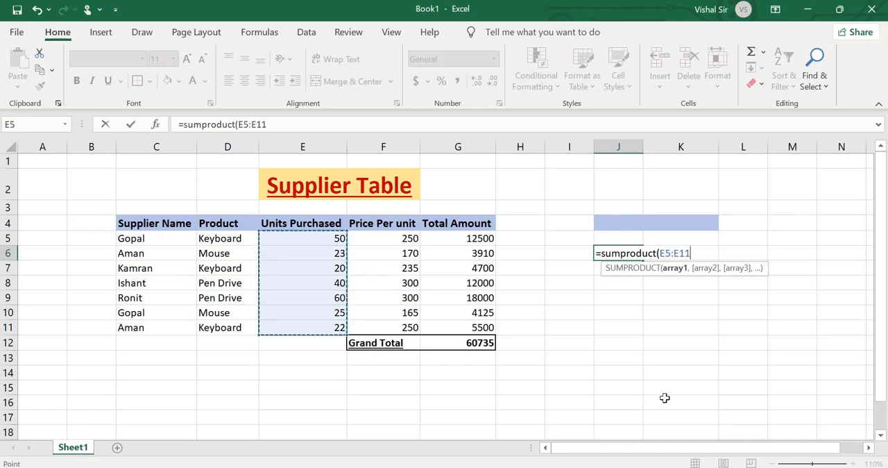
{"action": "type", "text": ","}
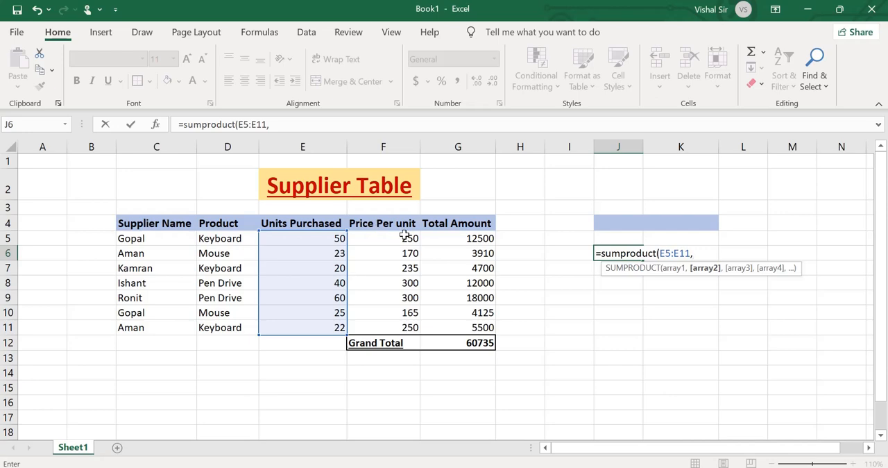
{"action": "left_click_drag", "start_coordinate": [406, 238], "coordinate": [405, 326]}
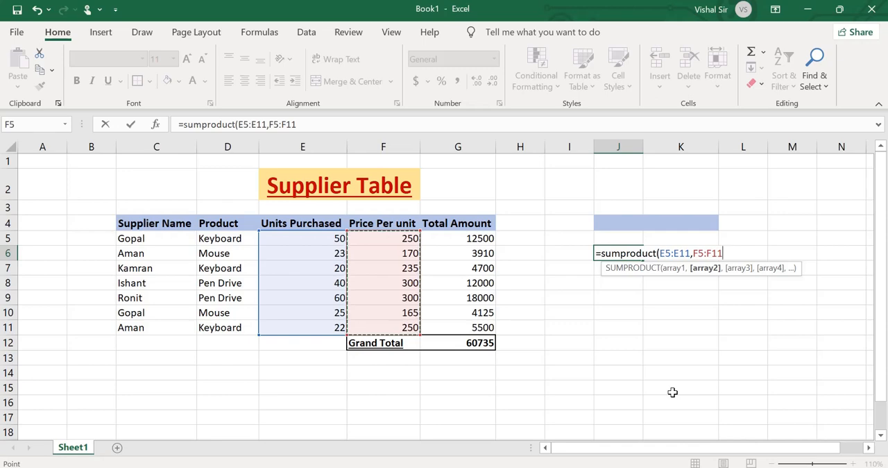
{"action": "type", "text": ")"}
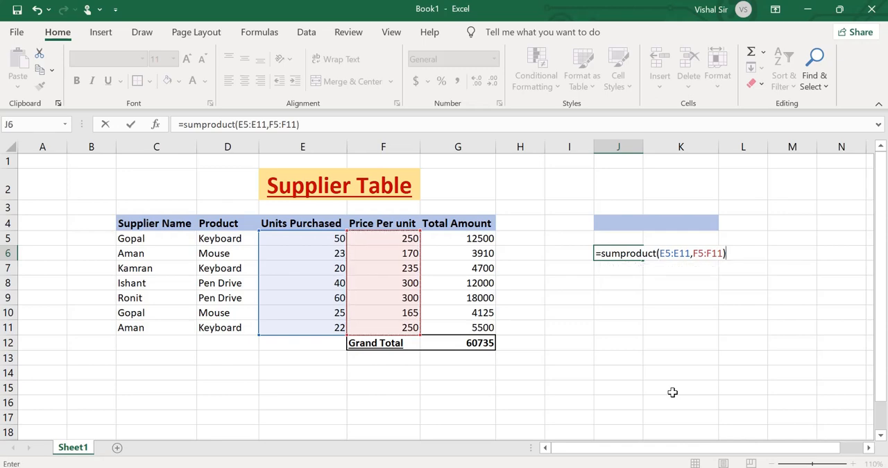
{"action": "key", "text": "Return"}
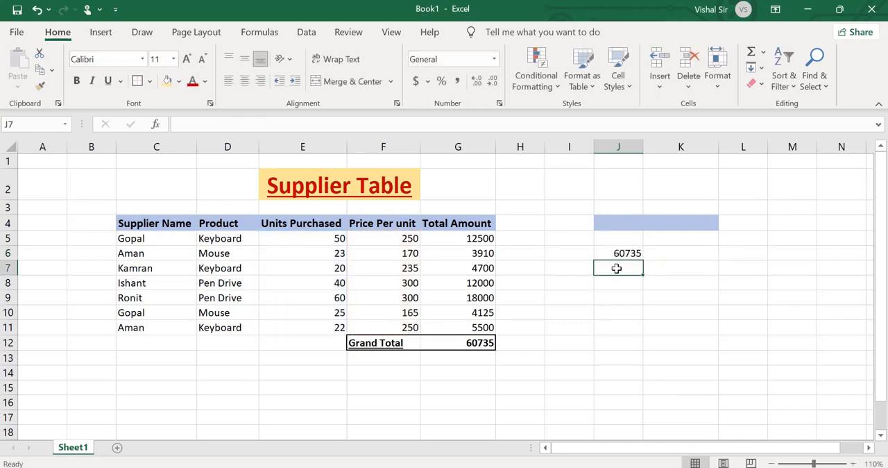
Compare the SUMPRODUCT result in J6 with the SUM-based grand total in G12.
{"action": "left_click", "coordinate": [618, 252]}
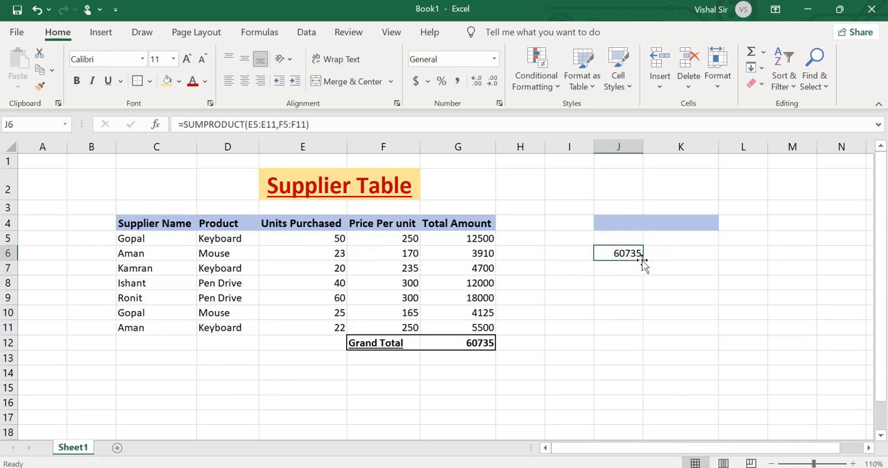
{"action": "left_click", "coordinate": [478, 341]}
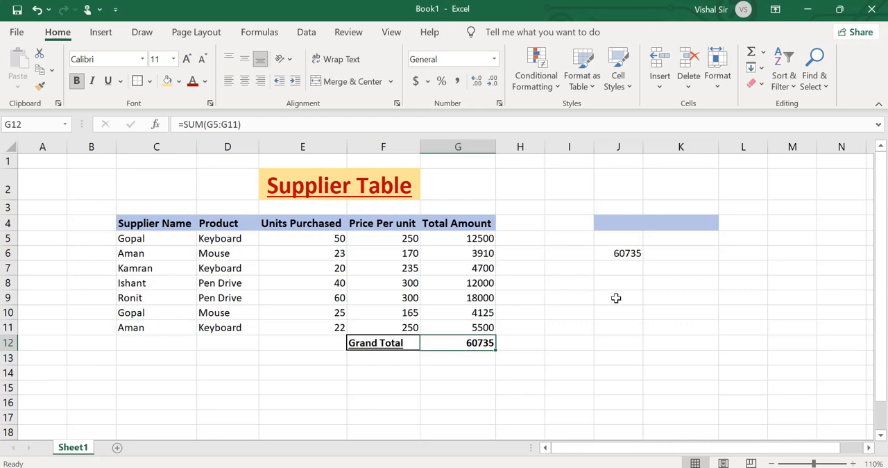
{"action": "left_click", "coordinate": [622, 251]}
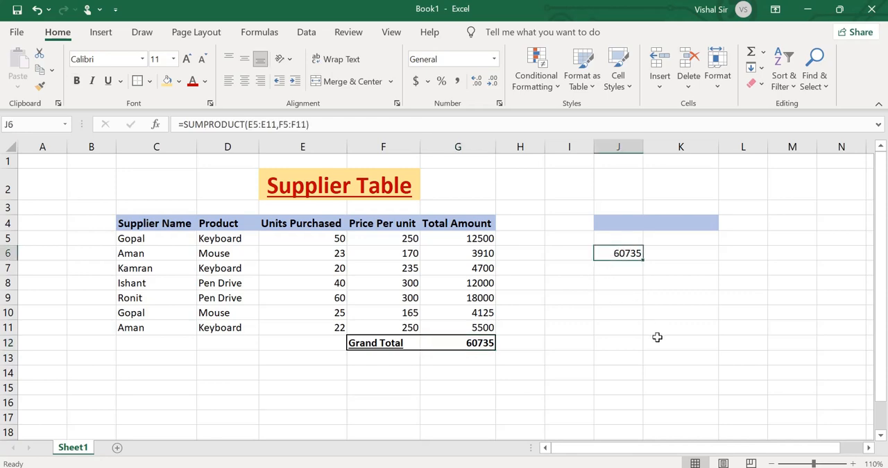